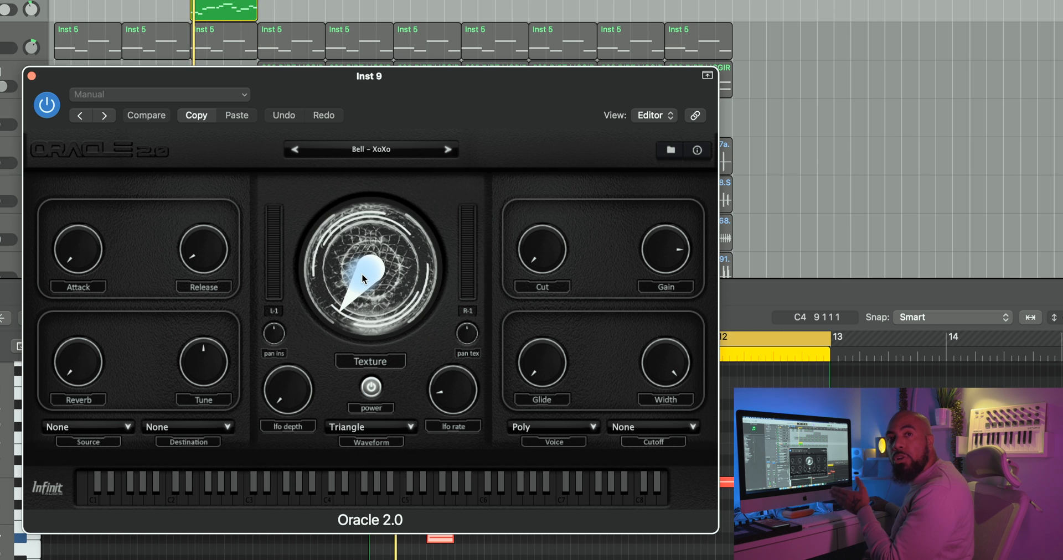
Step: Try out the Bell – XoXo preset while raising the large Texture dial in several sweeps
left_click_drag(363, 277, 352, 220)
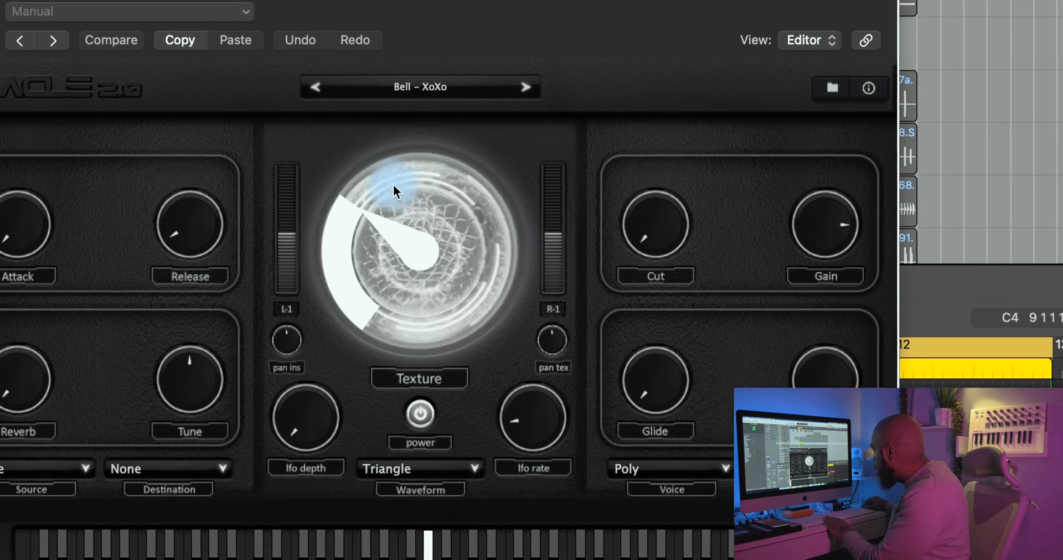
left_click_drag(393, 189, 393, 97)
left_click_drag(434, 42, 455, 14)
left_click_drag(476, 192, 472, 145)
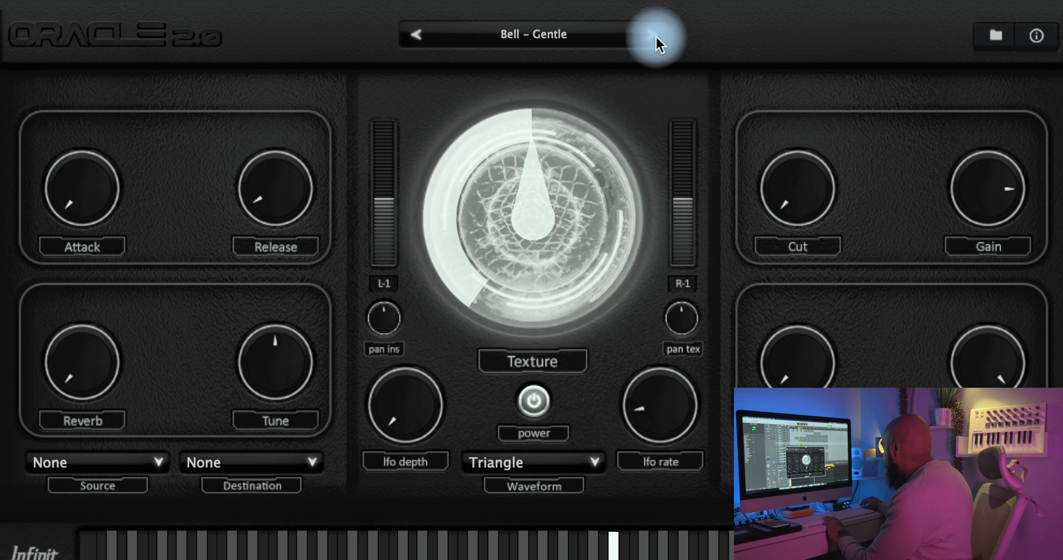
Step: Audition the Bell – Gentle preset with the Texture dial raised well above halfway, then reduced to the middle
left_click_drag(558, 191, 560, 124)
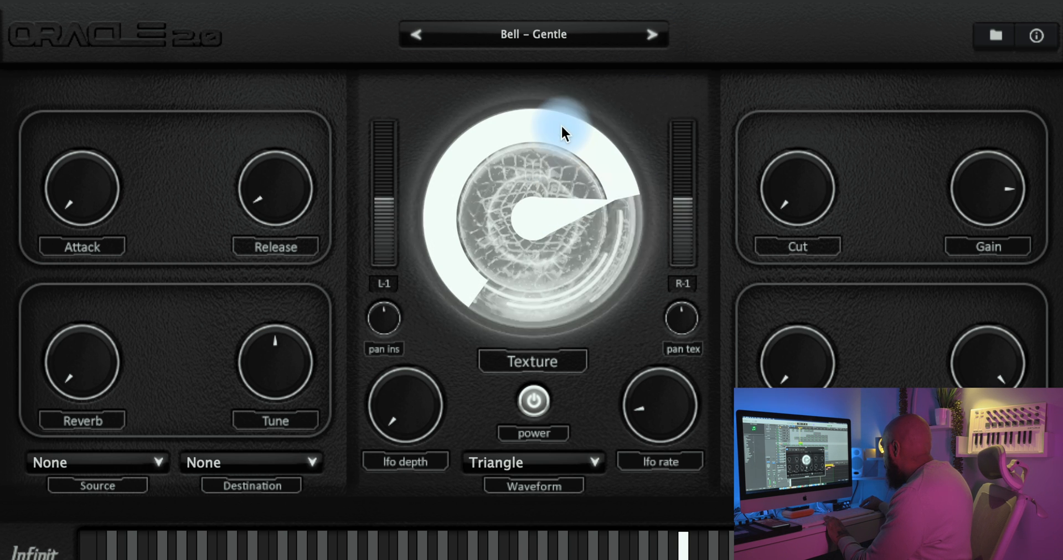
left_click_drag(575, 81, 565, 167)
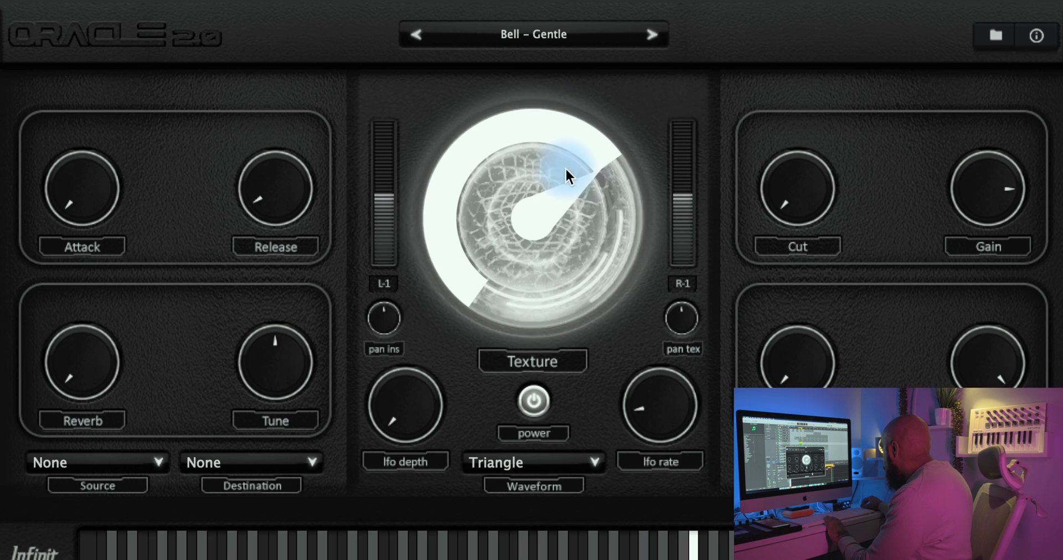
left_click_drag(559, 332, 555, 182)
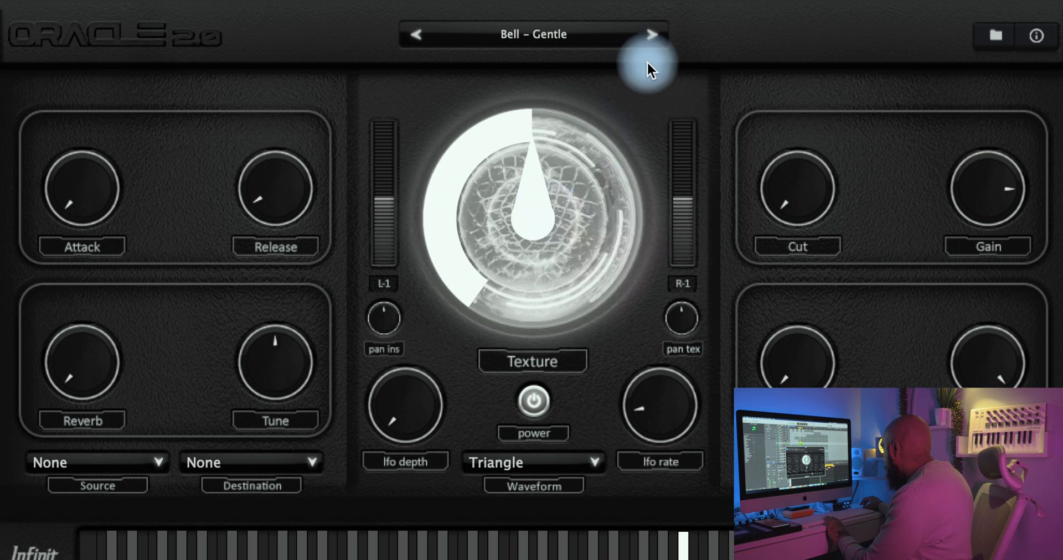
Step: Load the Bell – Twlight preset and sweep its Texture dial down, then back up slightly past the middle
left_click(653, 33)
left_click_drag(576, 133, 531, 270)
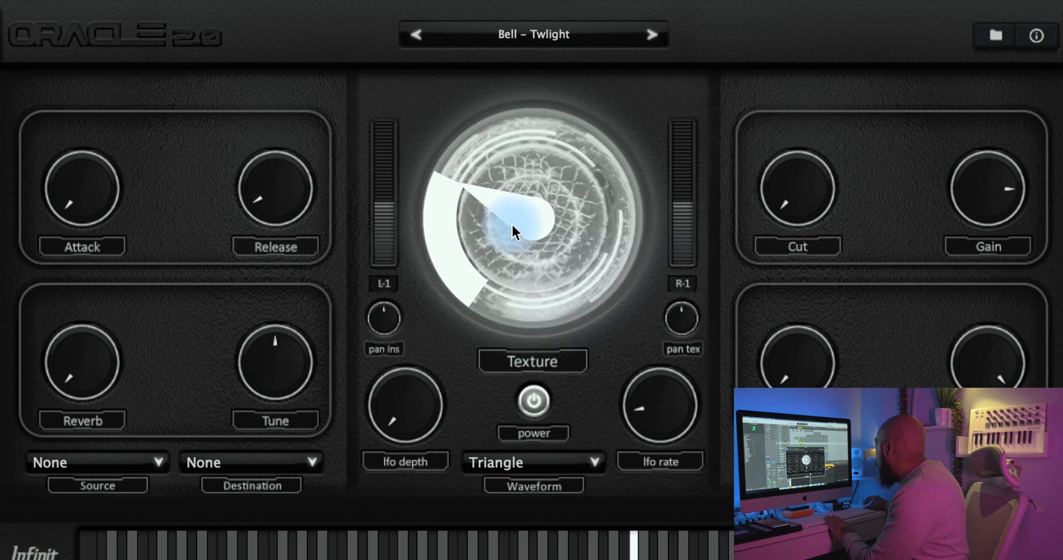
left_click_drag(511, 223, 599, 126)
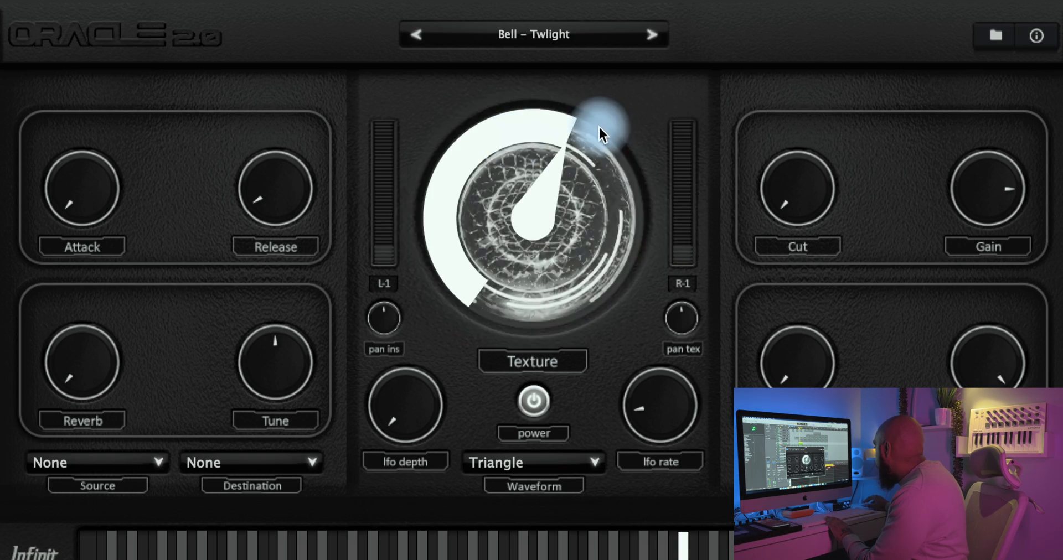
Step: Audition the Bell – Slat preset with a little more Texture, then switch to Bell – SouthPole
left_click(651, 36)
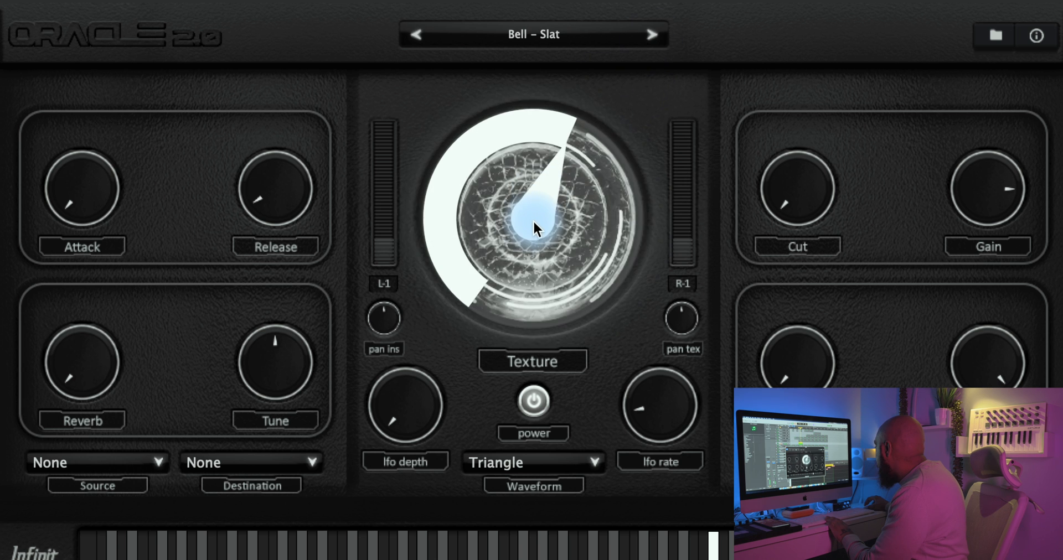
left_click_drag(532, 220, 532, 192)
left_click(652, 35)
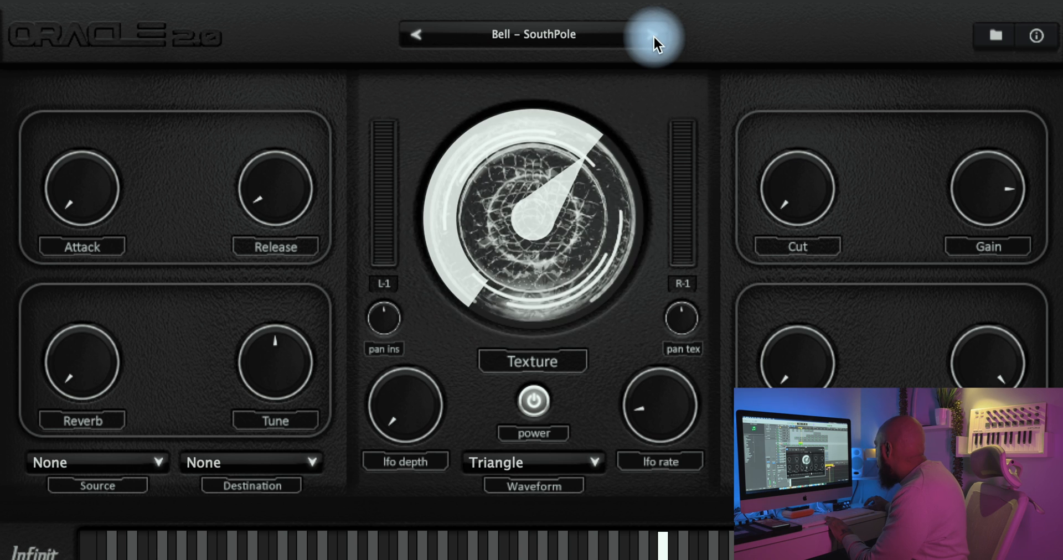
Step: Load the Vinyl Texture preset and review the list of bell presets
left_click(654, 35)
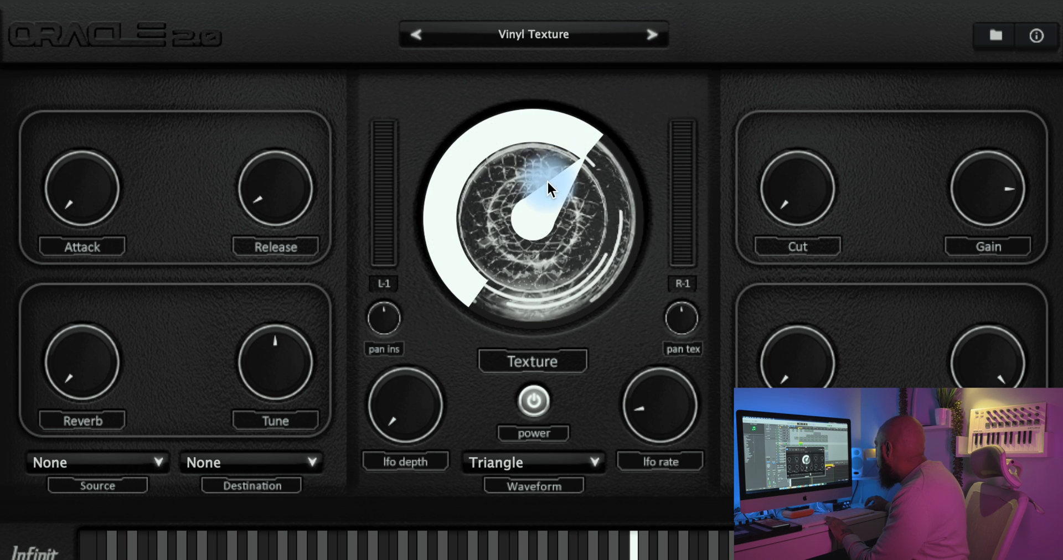
left_click(545, 35)
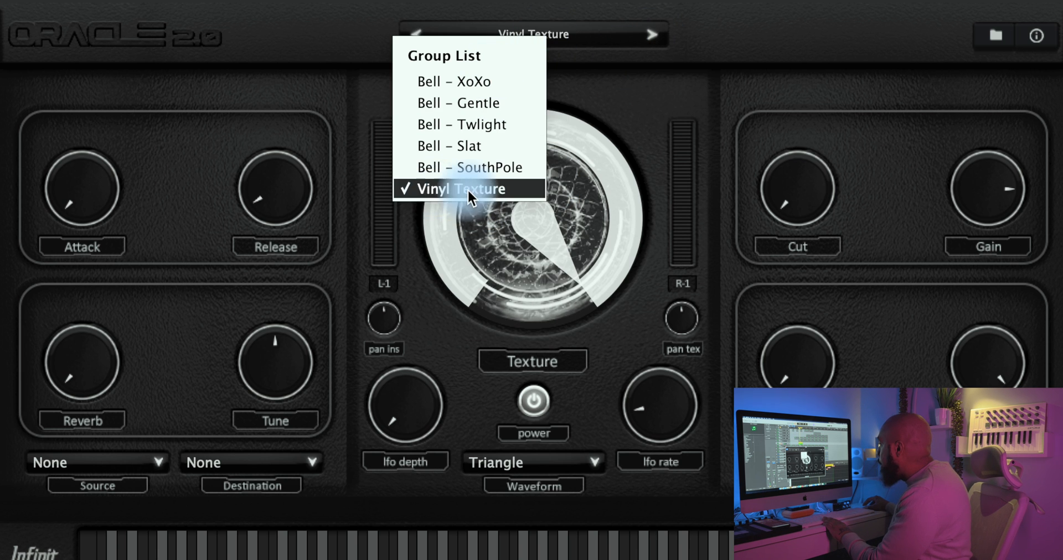
left_click(624, 114)
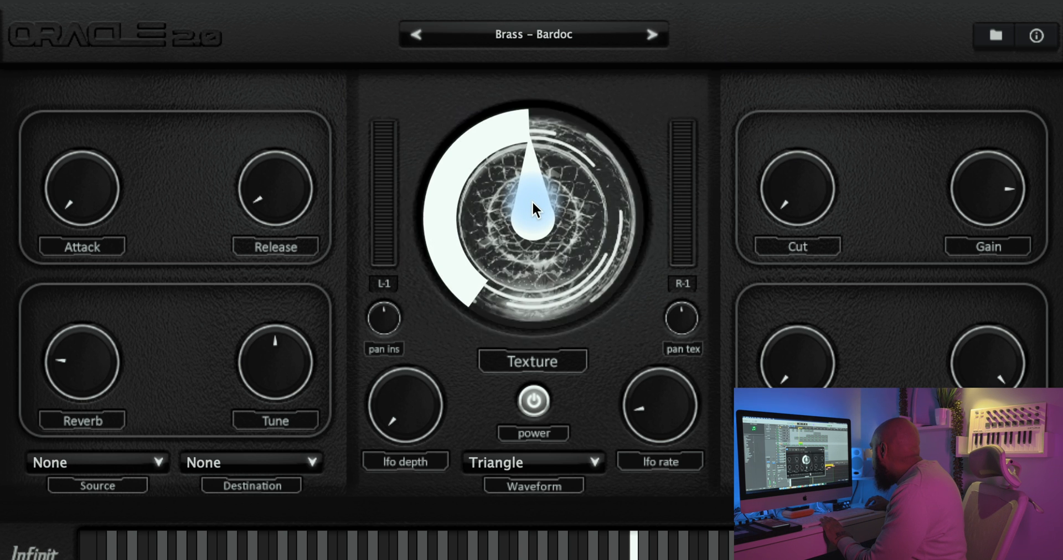
Step: Audition the Brass – Bardoc preset with Texture at maximum, at the middle and at about three quarters
left_click_drag(532, 197, 553, 66)
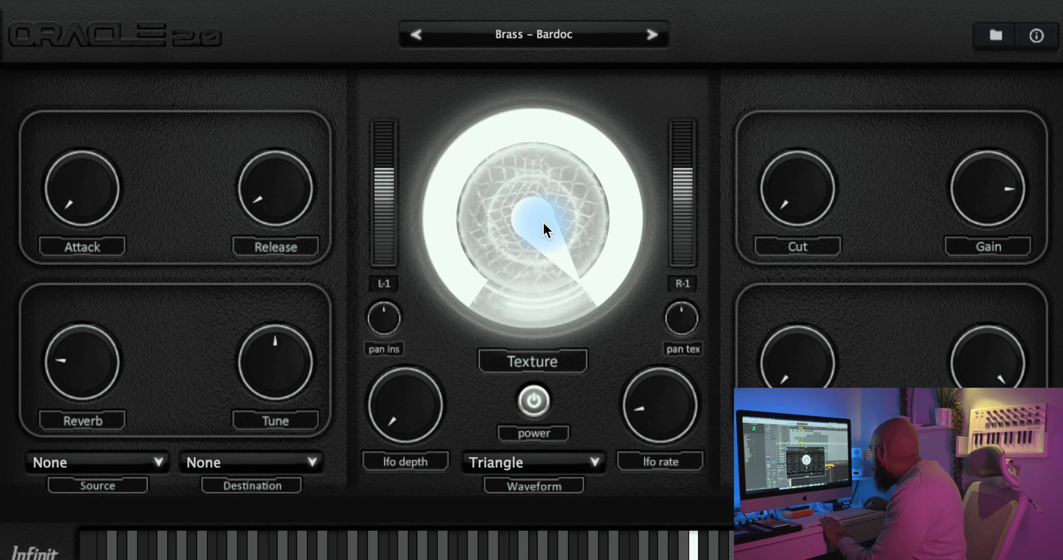
left_click_drag(542, 222, 539, 258)
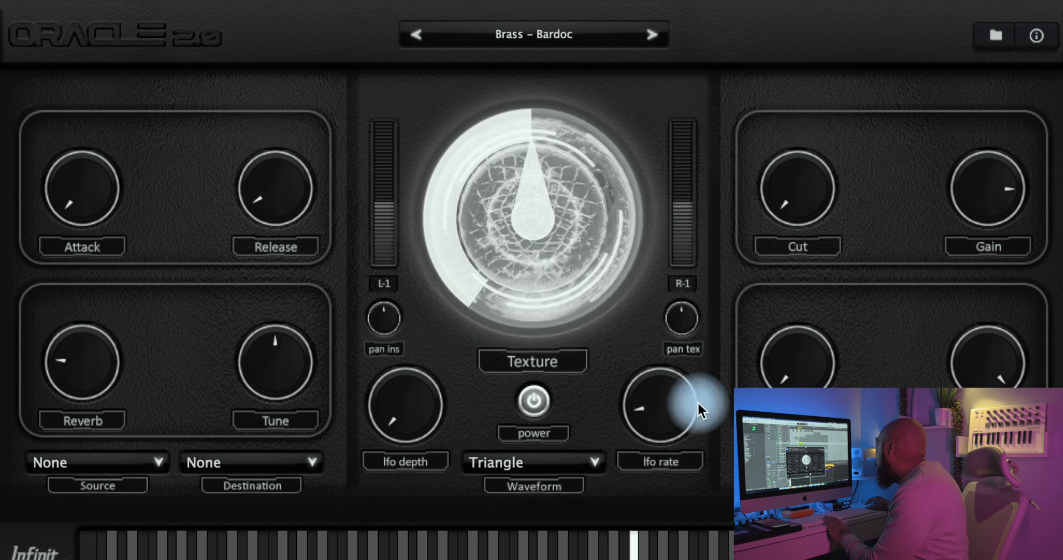
left_click_drag(536, 147, 536, 96)
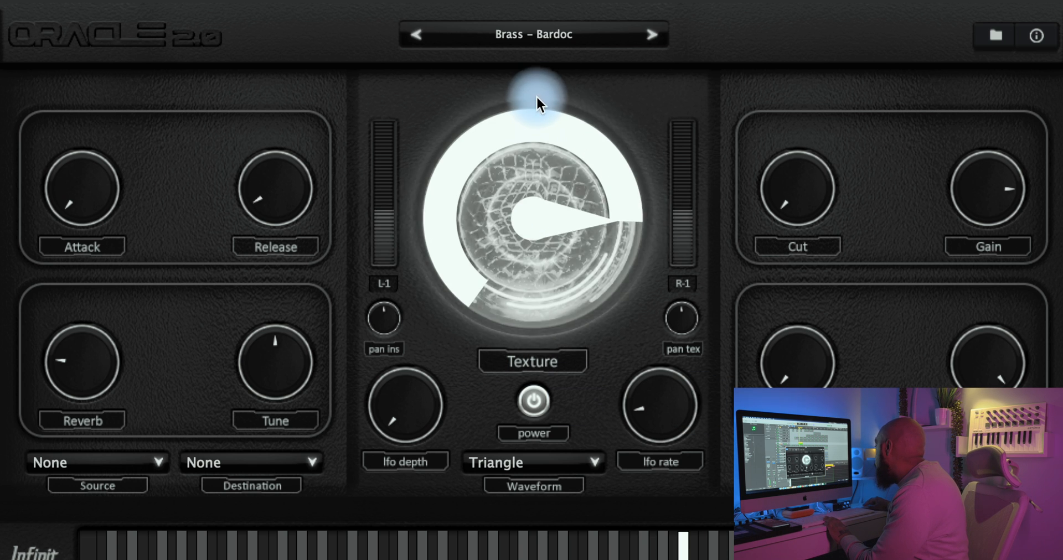
Step: Load the Brass – Burst preset and compare it with Texture just below the middle and well above it
left_click(650, 35)
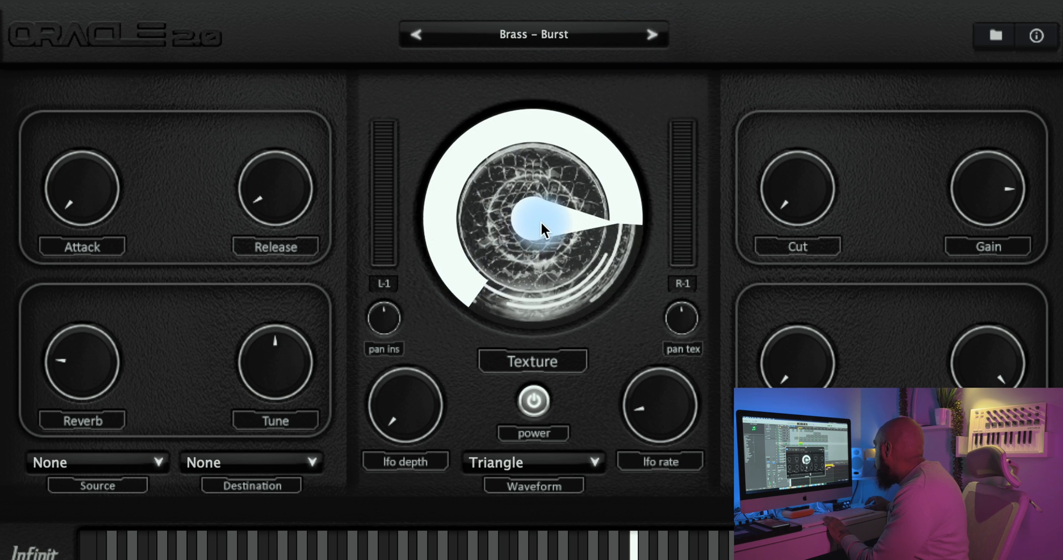
left_click_drag(541, 222, 531, 328)
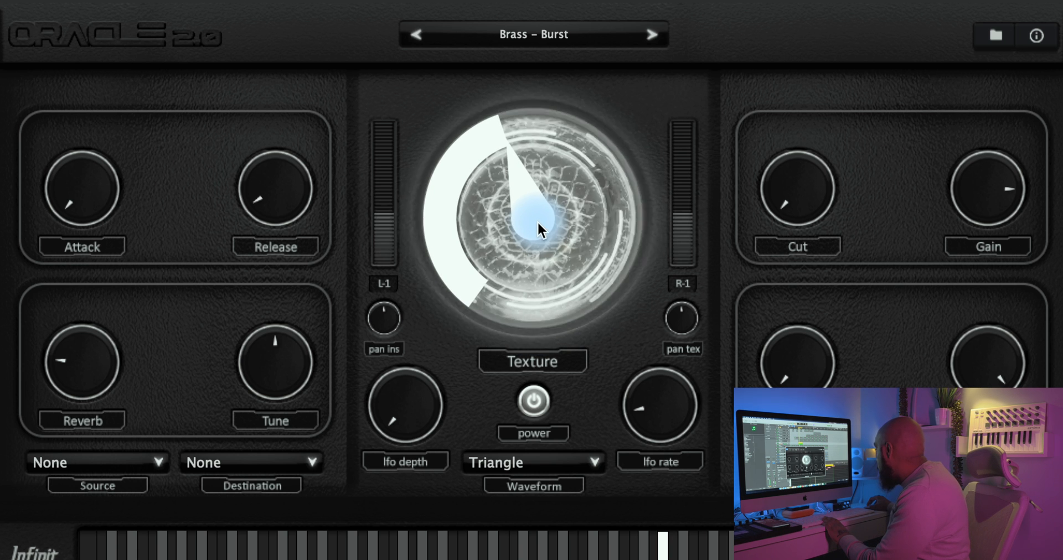
left_click_drag(537, 221, 561, 145)
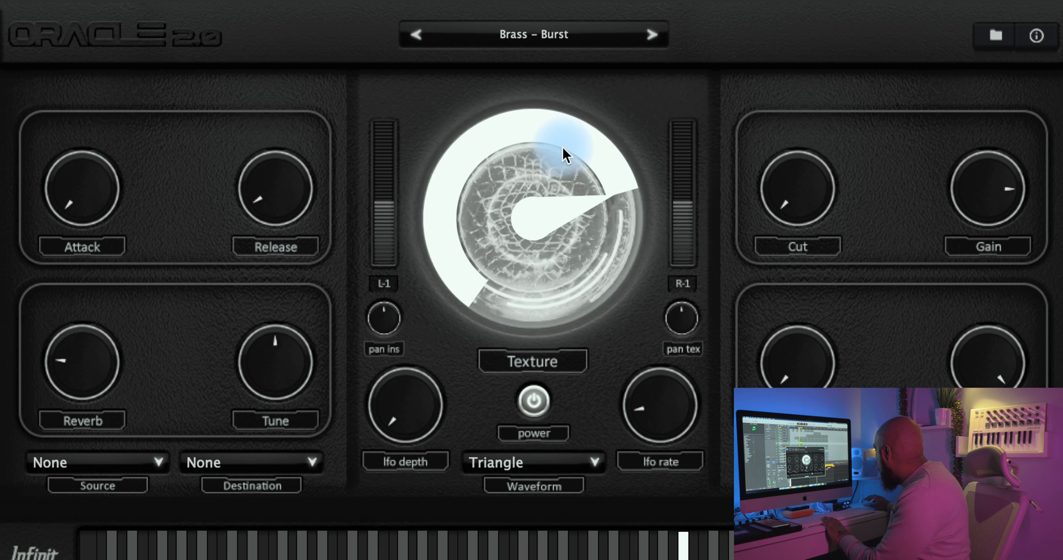
Step: Load the Brass – Horns preset and vary its Texture dial up and down to hear the difference
left_click(653, 35)
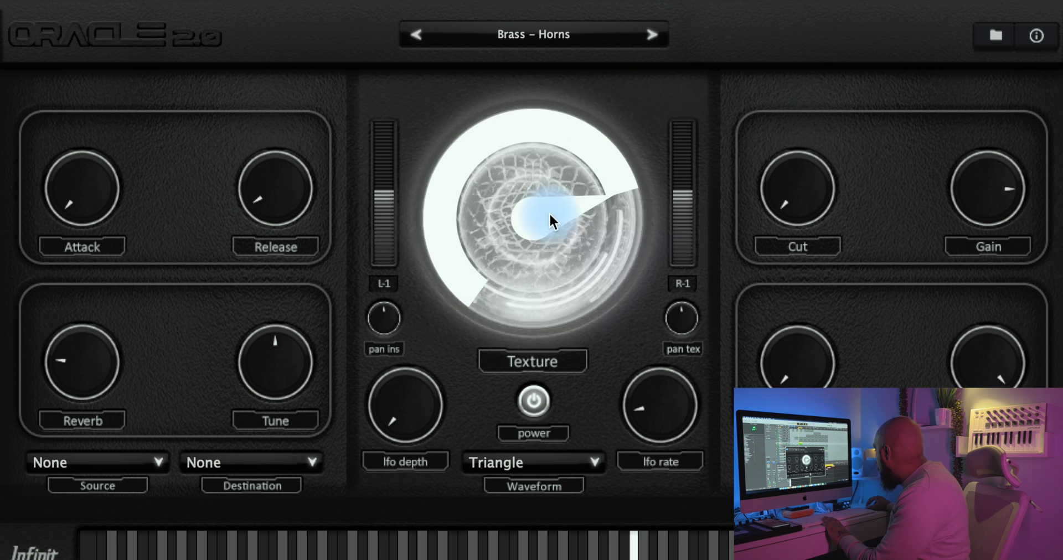
left_click_drag(549, 212, 532, 200)
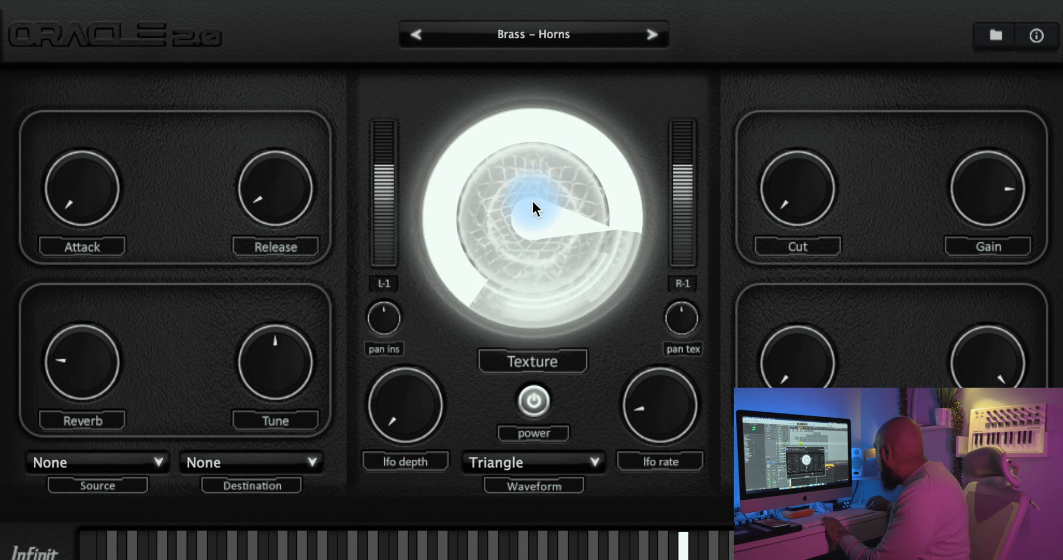
left_click_drag(514, 295, 519, 261)
left_click_drag(535, 210, 555, 180)
Step: Audition Brass – Rich Staccato with Texture lowered to just below the middle, then Brass – Warm Staccato with Texture near maximum
left_click(644, 35)
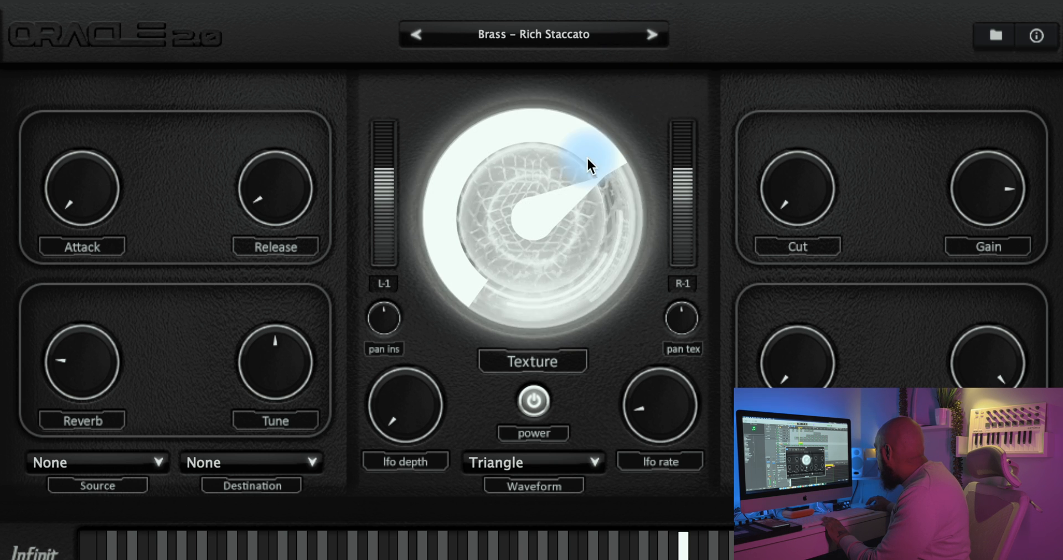
left_click_drag(554, 195, 554, 260)
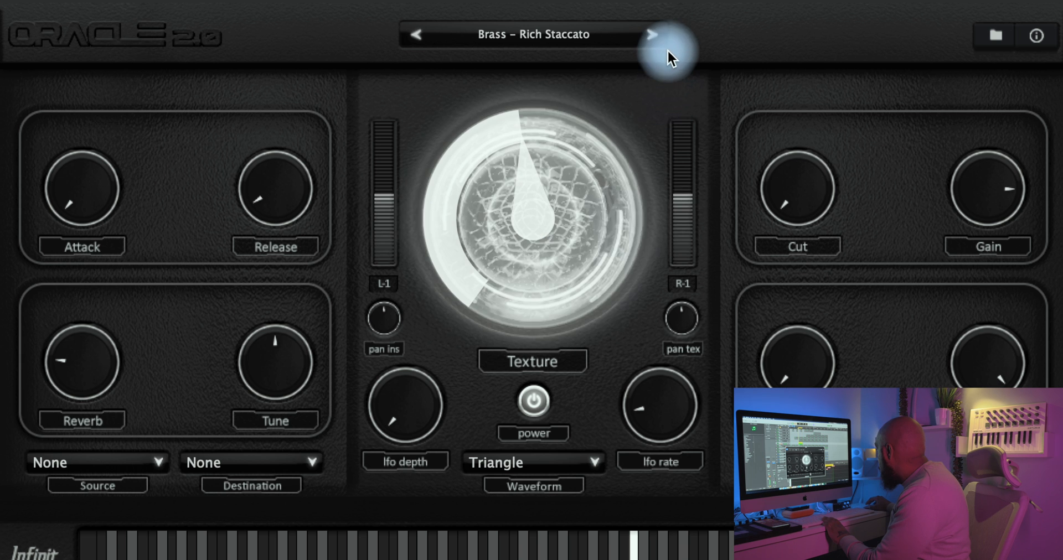
left_click(653, 34)
left_click_drag(539, 203, 615, 75)
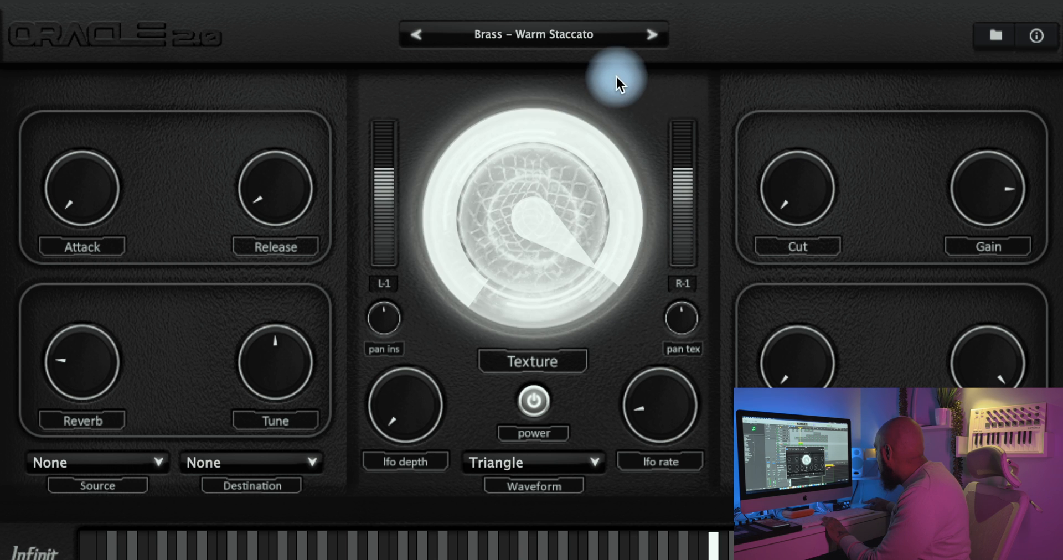
left_click(570, 36)
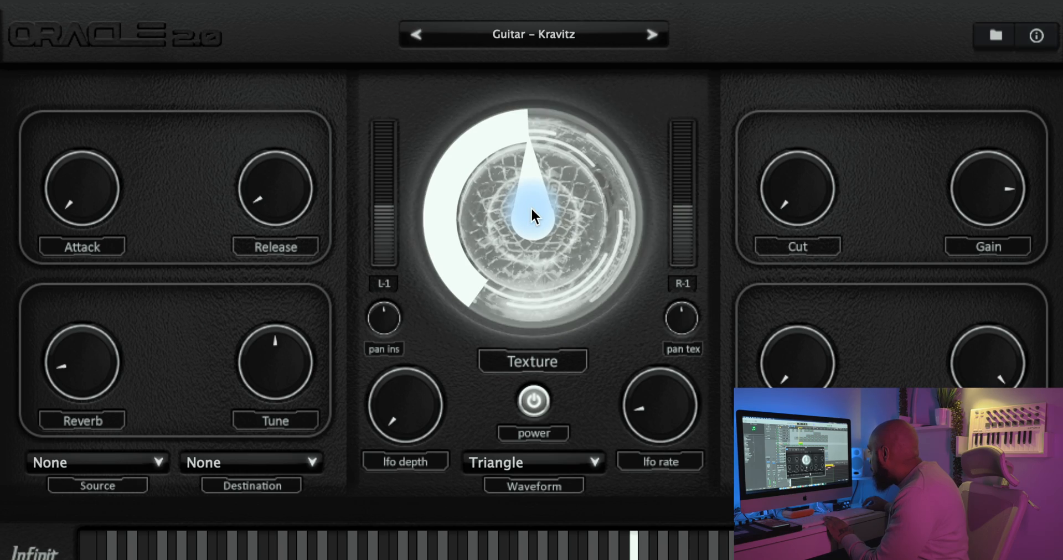
Step: Audition the Guitar – Kravitz preset with Texture lowered to about a third, then raised well above the middle
left_click_drag(530, 207, 526, 272)
left_click_drag(514, 339, 509, 419)
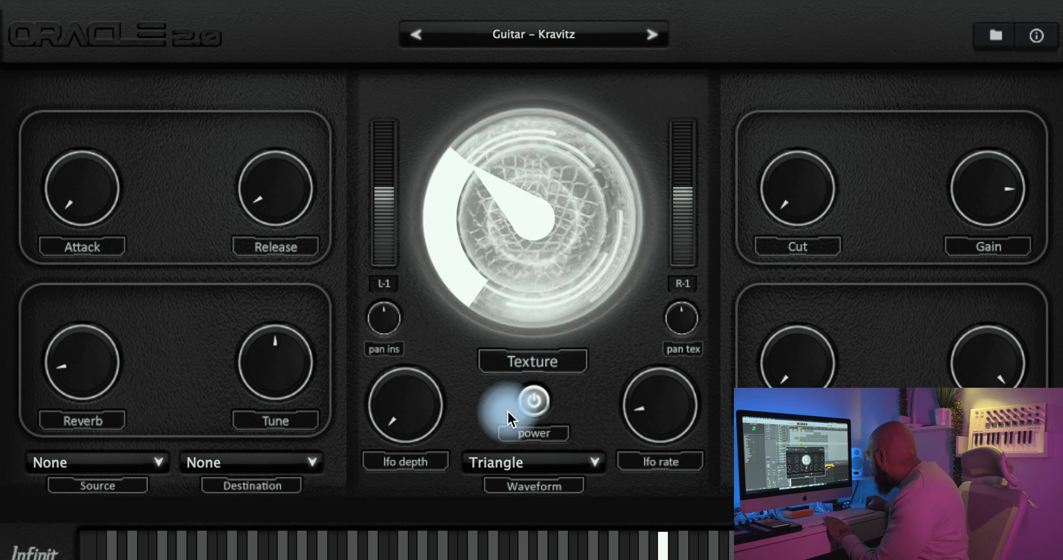
left_click_drag(509, 473, 515, 345)
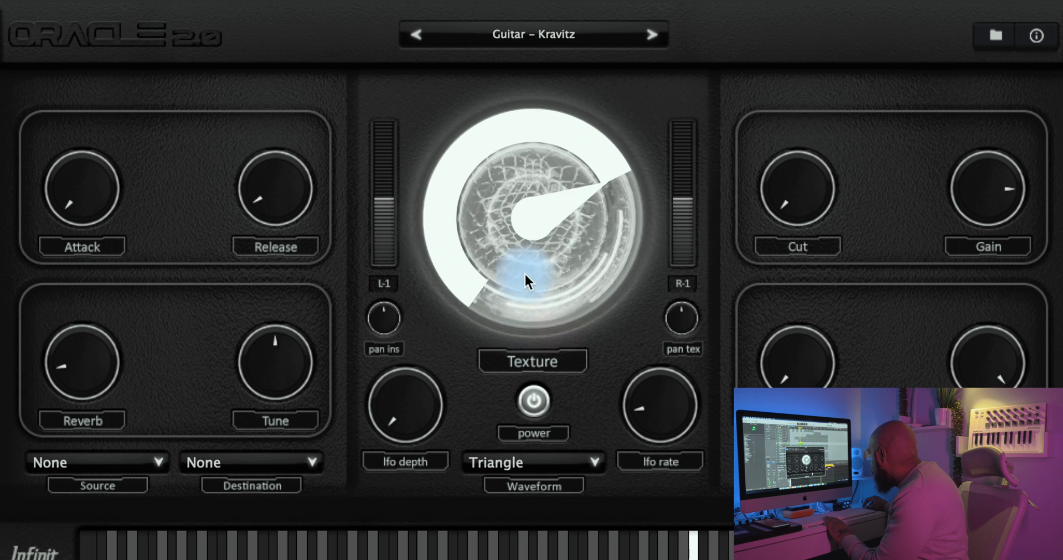
Step: Audition Guitar – Hendrix with Texture reduced below a third, then Guitar – Lucid Dreams with Texture slightly raised
left_click(651, 35)
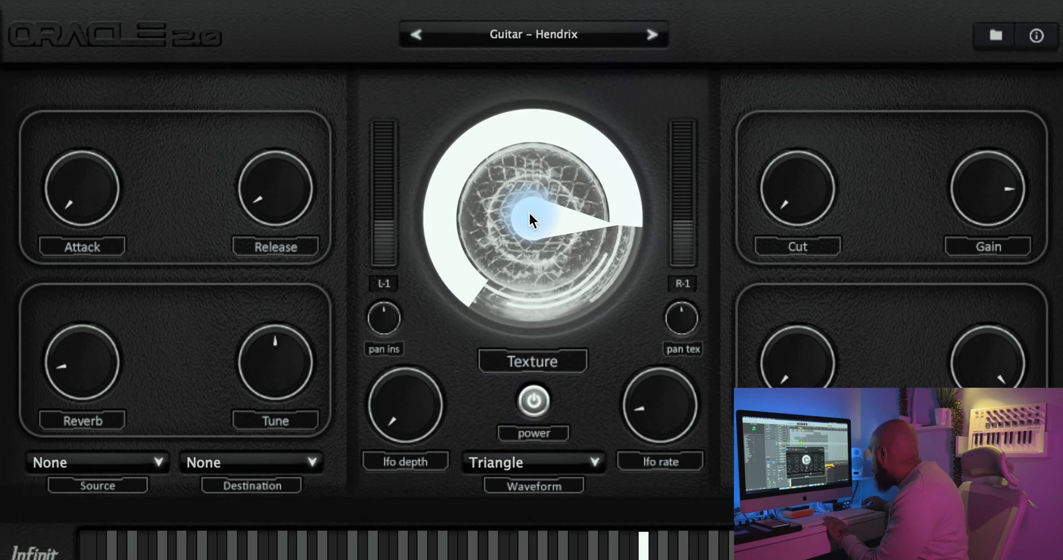
left_click_drag(529, 211, 502, 357)
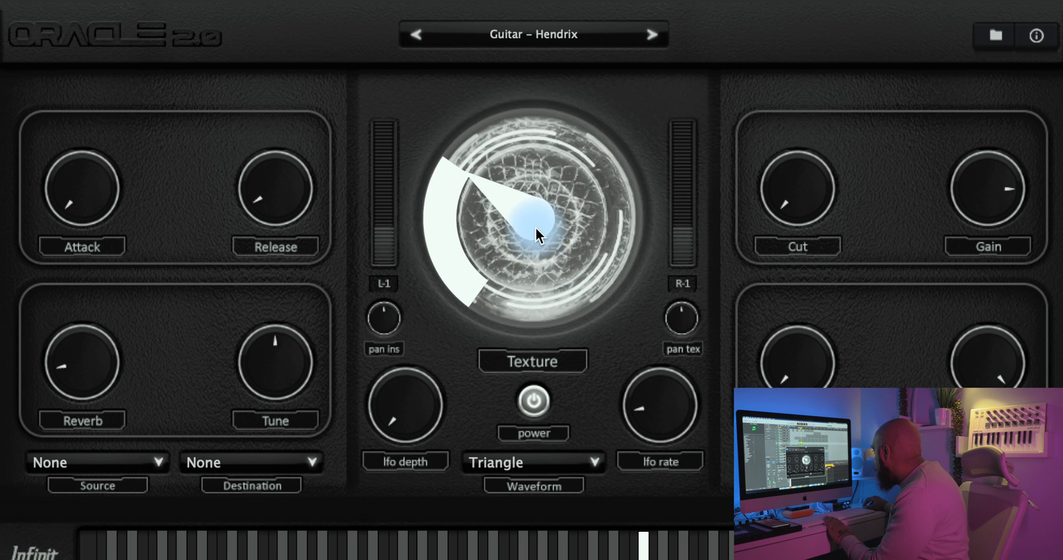
left_click_drag(536, 226, 530, 254)
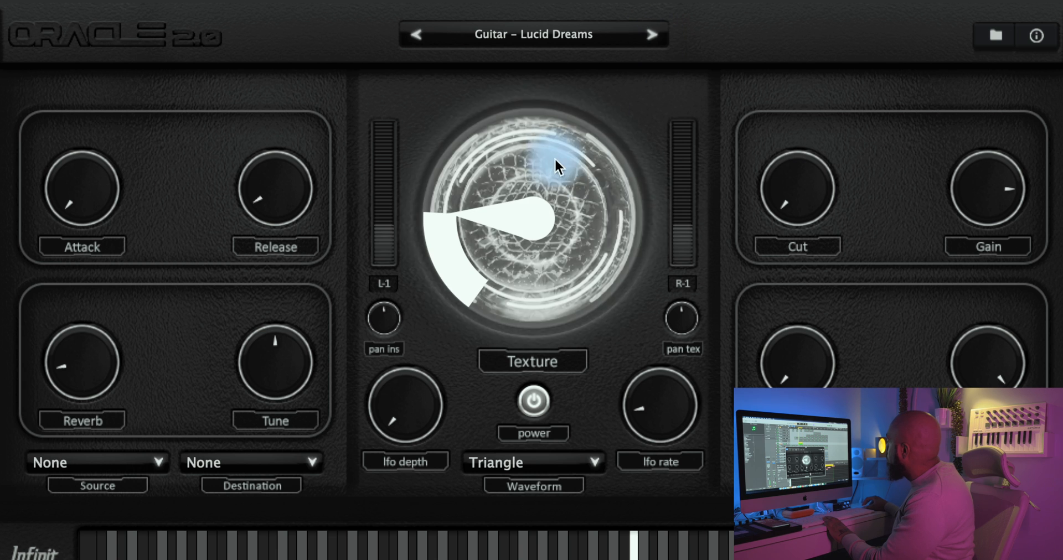
left_click_drag(514, 214, 543, 176)
Step: Load the Guitar – Drugs preset and sweep Texture up to near maximum, then down to a low setting
left_click(651, 35)
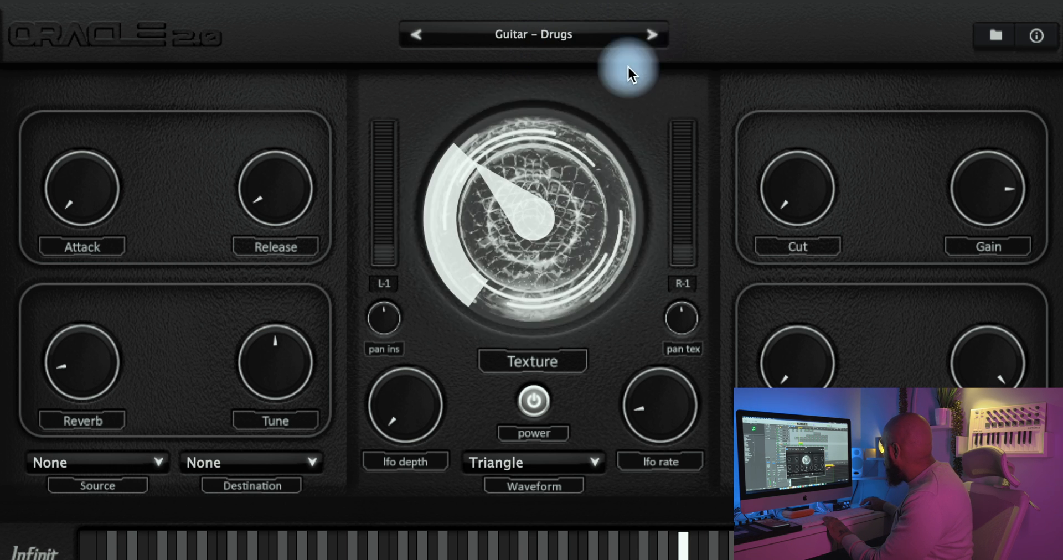
left_click_drag(537, 206, 534, 124)
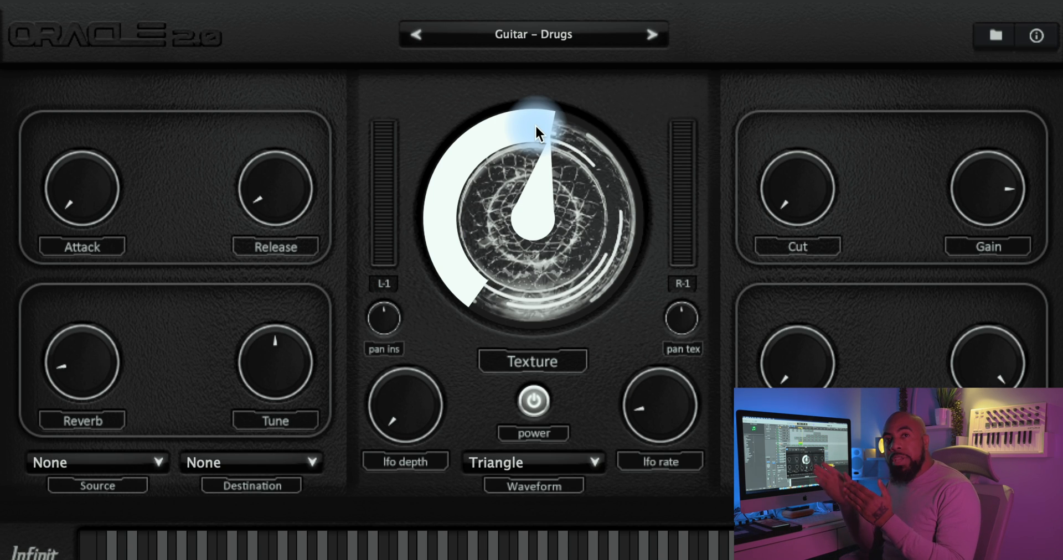
left_click_drag(535, 124, 544, 126)
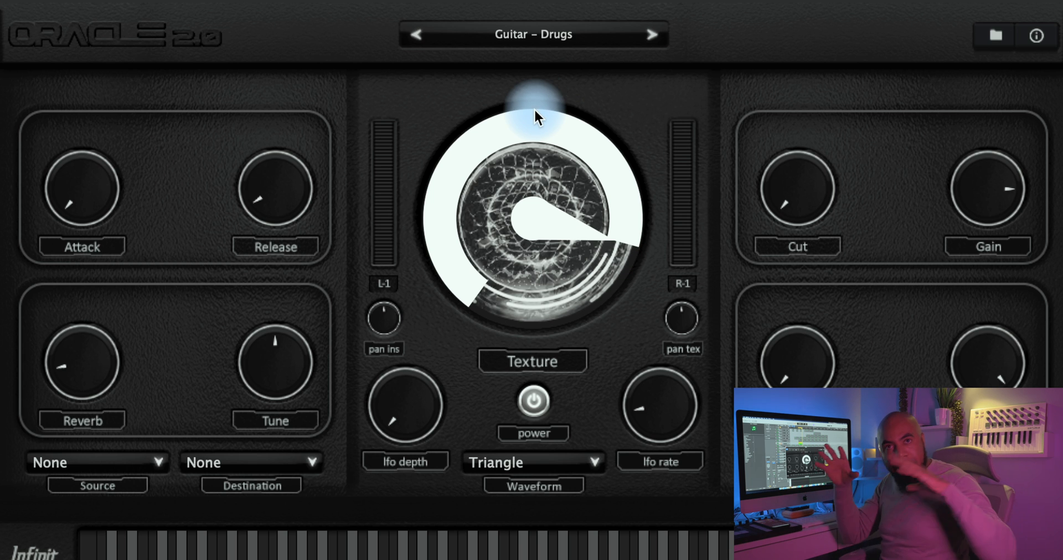
left_click_drag(534, 108, 517, 385)
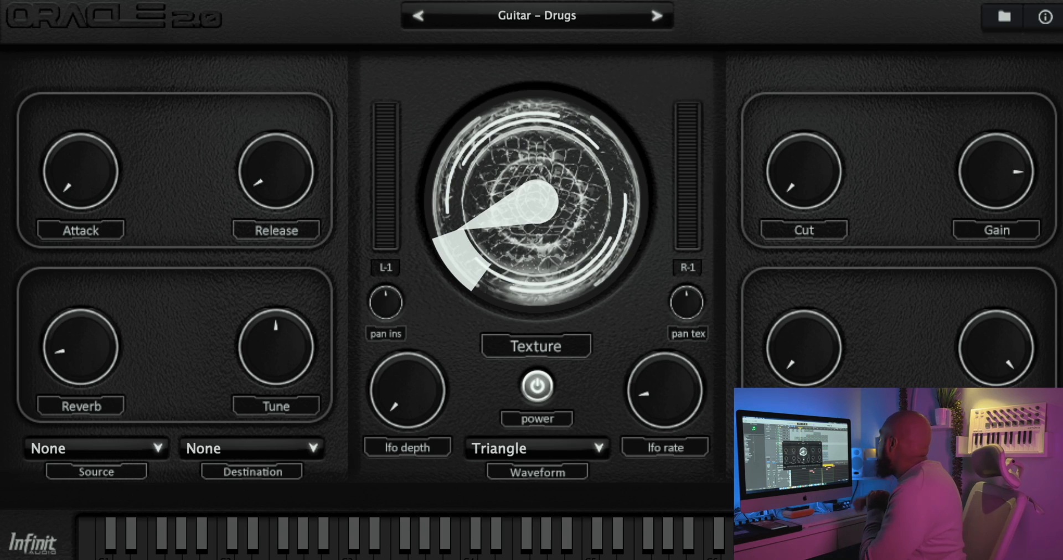
Step: Load the Plucks instrument and raise the Reverb on the Pluck – Boop preset to above the middle
left_click(1003, 17)
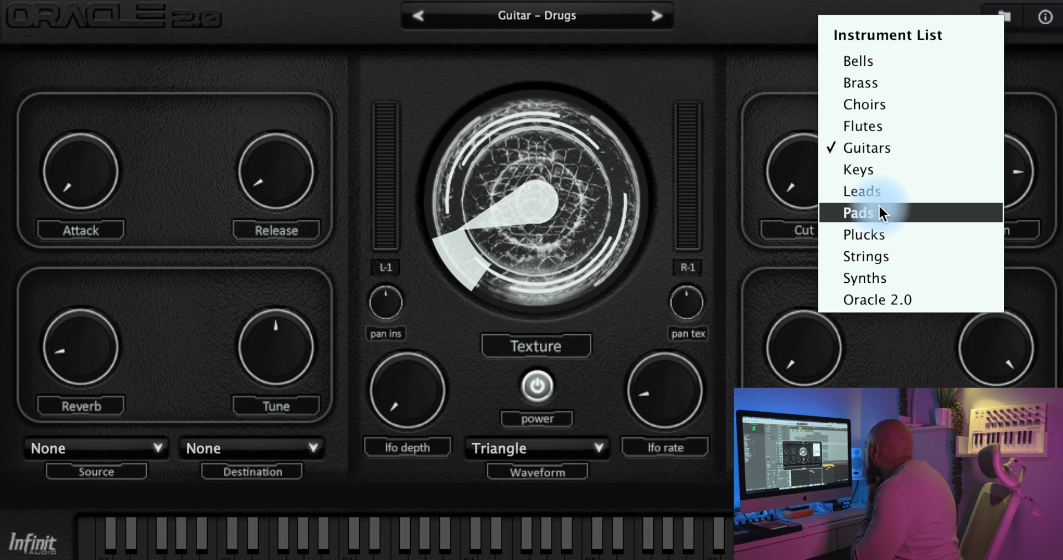
left_click(889, 234)
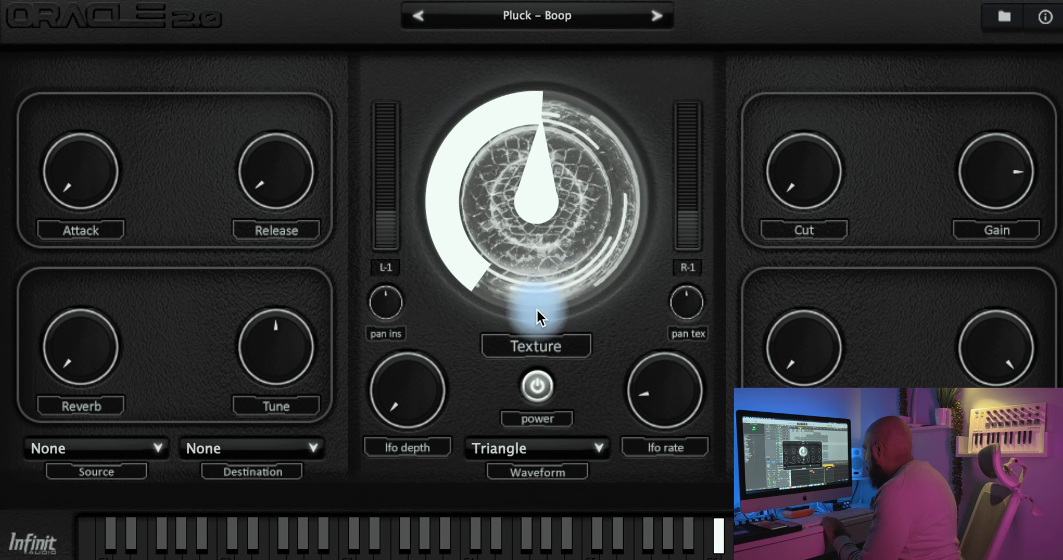
left_click_drag(85, 331, 119, 161)
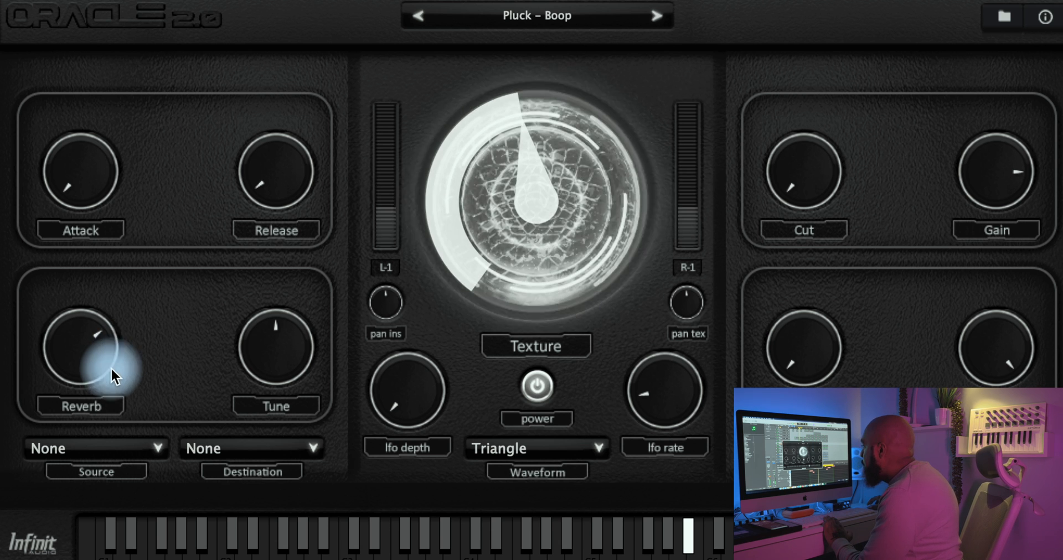
Step: Lower Reverb to just below the middle on Pluck – Boop, and audition Pluck – Hotline with Texture raised above the middle
left_click_drag(109, 355, 103, 401)
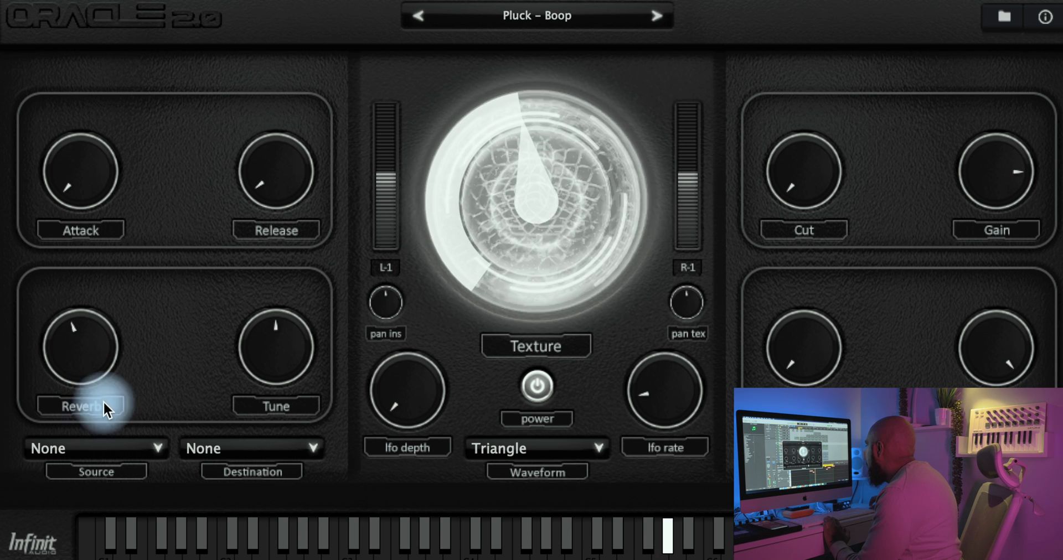
left_click(656, 15)
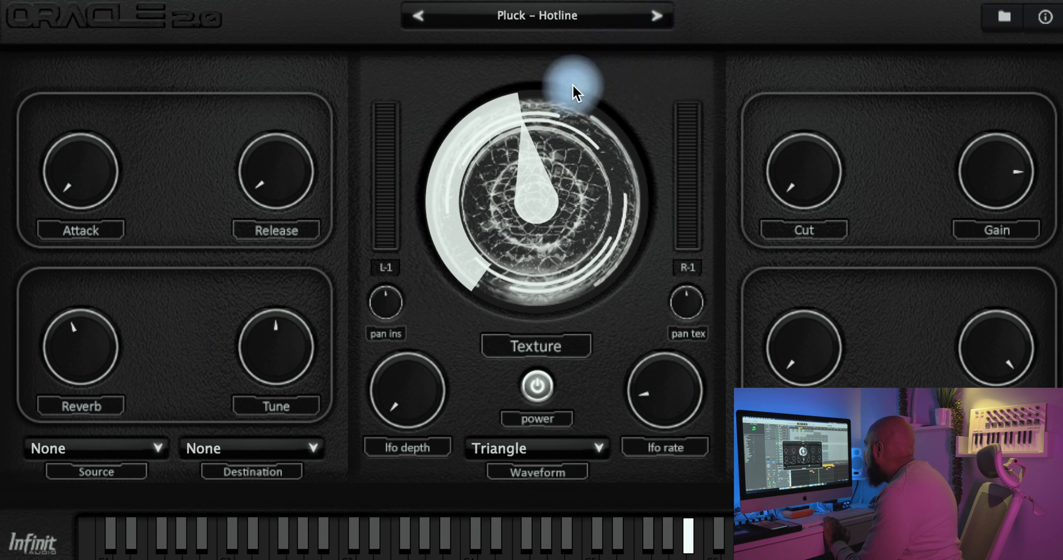
left_click_drag(572, 84, 542, 269)
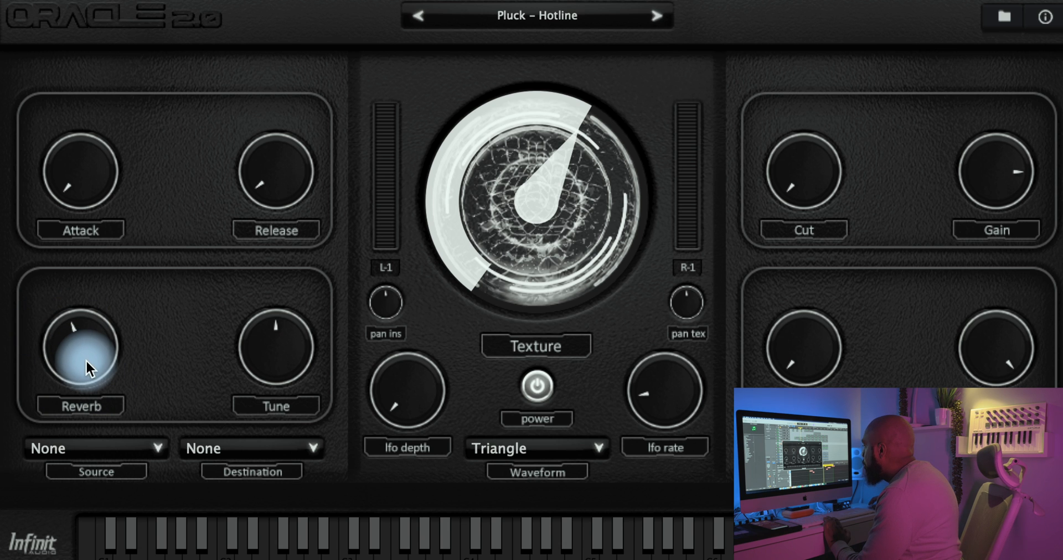
left_click_drag(86, 361, 86, 366)
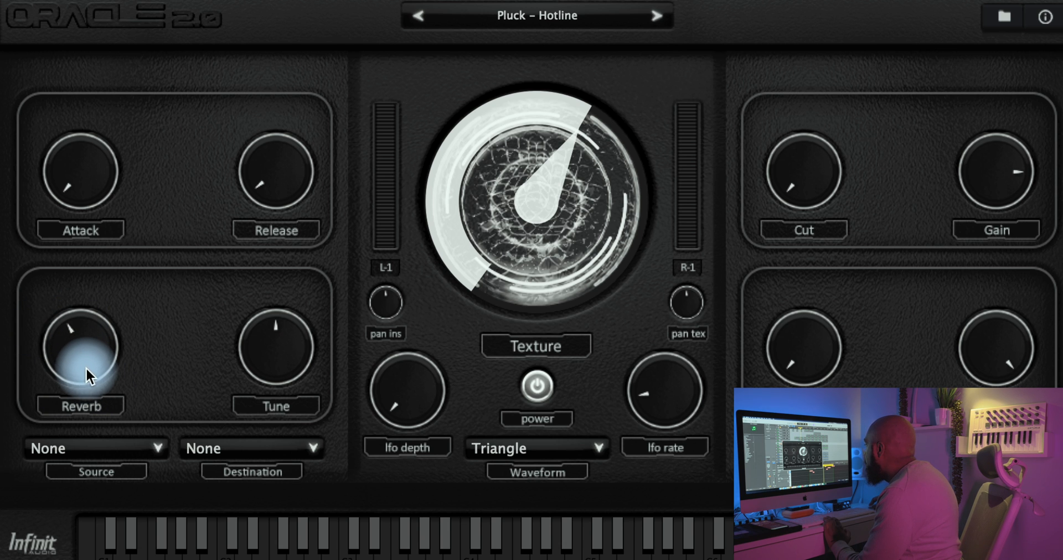
left_click(123, 366)
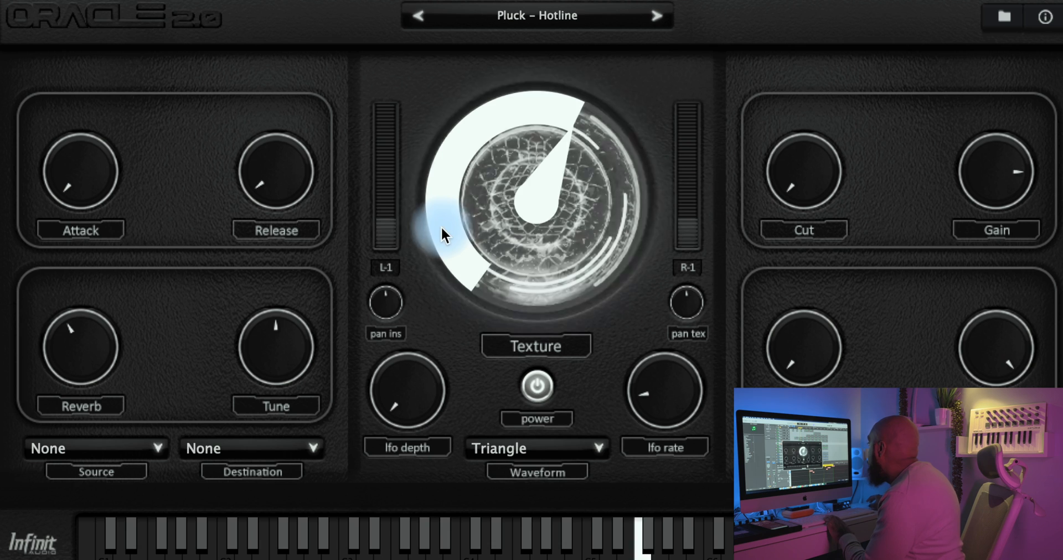
Step: Lower the Reverb on Pluck – Hotline to about a quarter and sweep its Texture from around the middle to maximum
left_click_drag(543, 204, 540, 213)
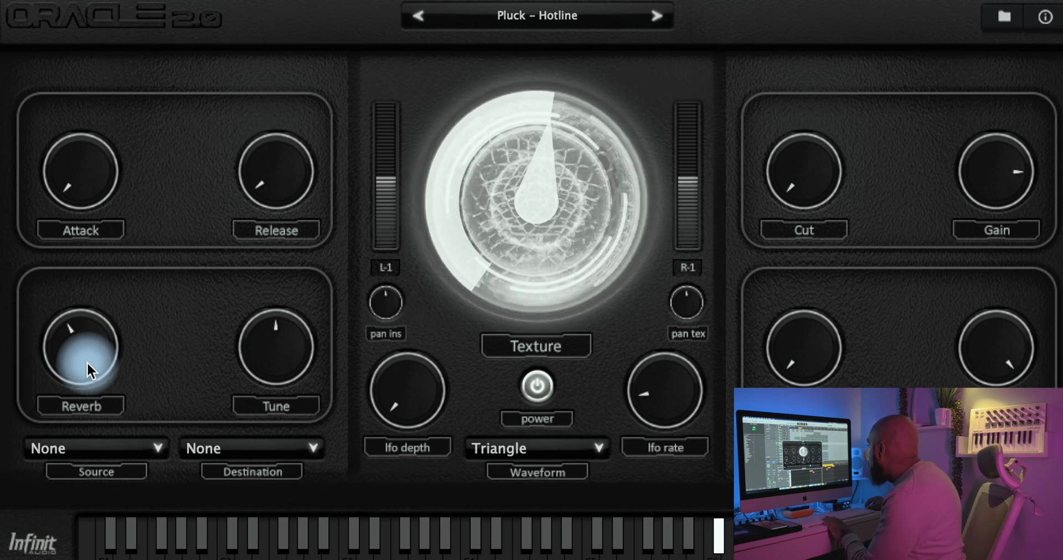
left_click_drag(87, 361, 84, 430)
left_click_drag(562, 203, 533, 17)
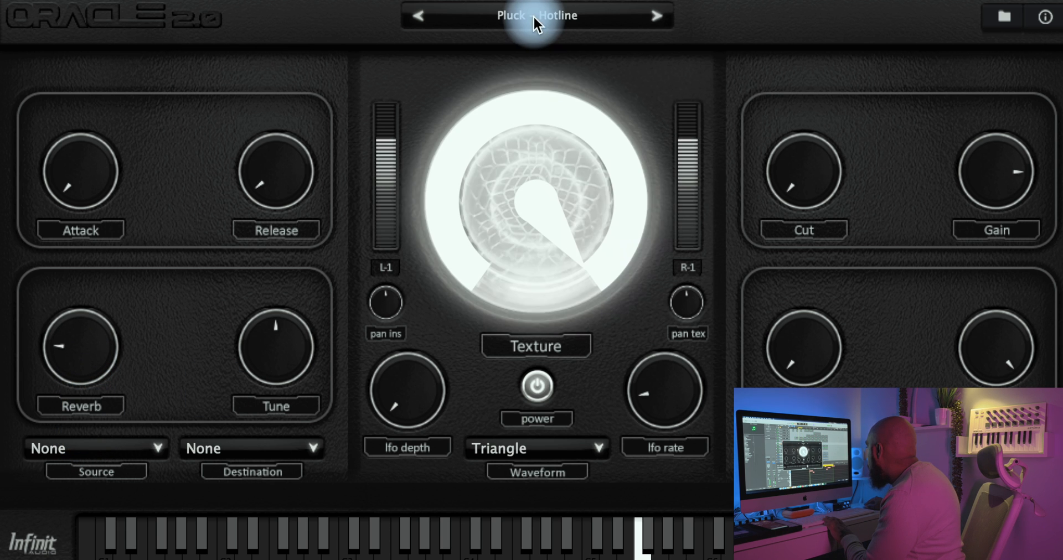
left_click_drag(530, 78, 657, 20)
Step: Load the Pluck – Redd preset and reduce its Texture from above the middle to about a quarter
left_click(656, 17)
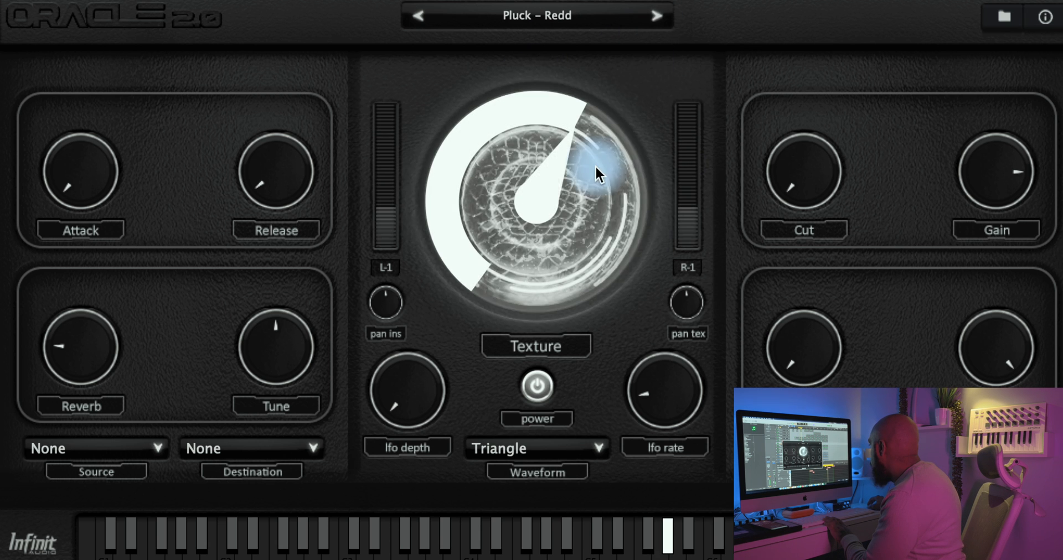
left_click_drag(556, 172, 546, 223)
left_click_drag(546, 263, 546, 278)
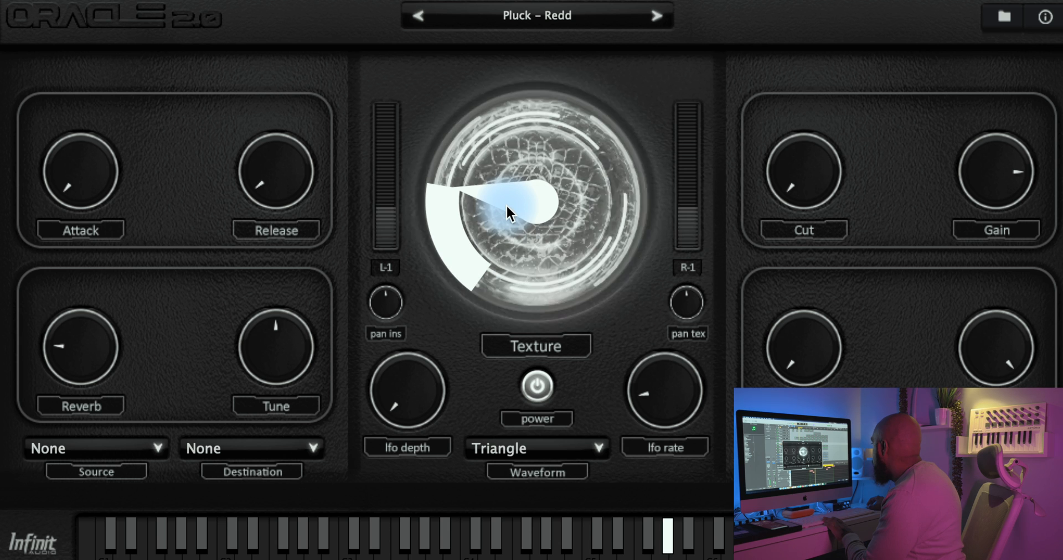
left_click_drag(505, 204, 506, 258)
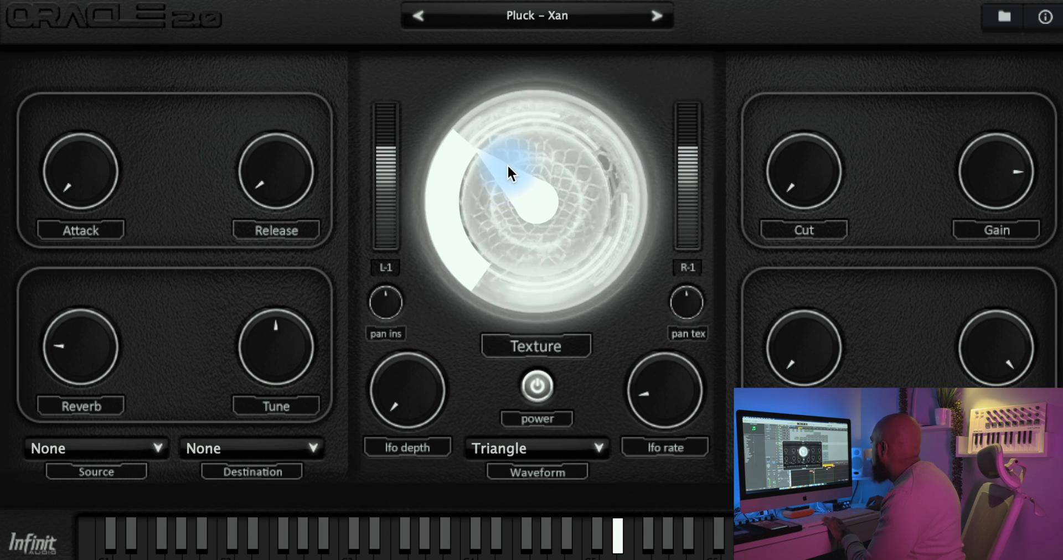
Step: Audition Pluck – Xan and Pluck – Sonar with Texture below a third, and Pluck – Broken with Texture raised above the middle
mouse_move(507, 163)
left_mouse_down()
mouse_move(506, 10)
mouse_move(515, 2)
mouse_move(507, 165)
left_mouse_up()
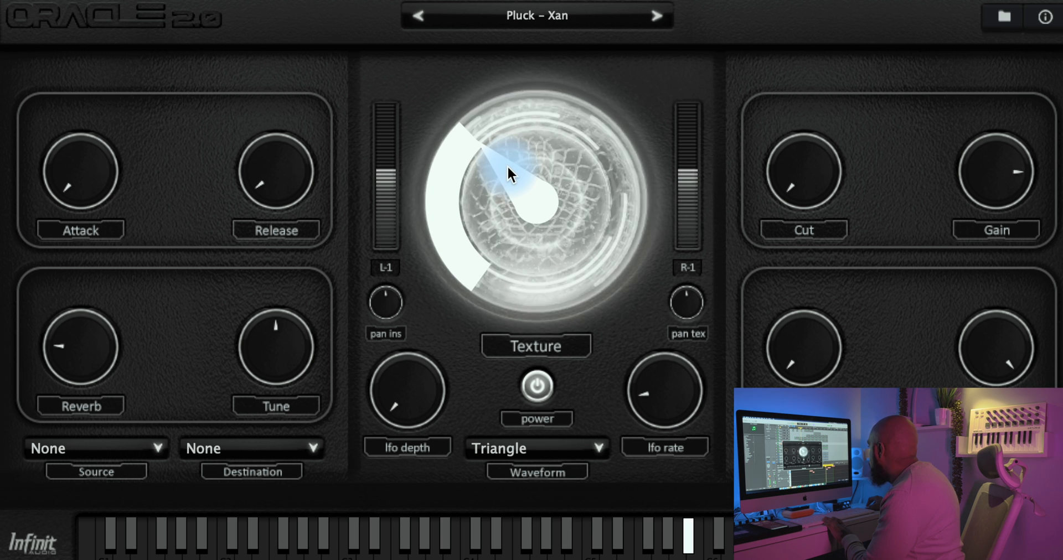
left_click(658, 15)
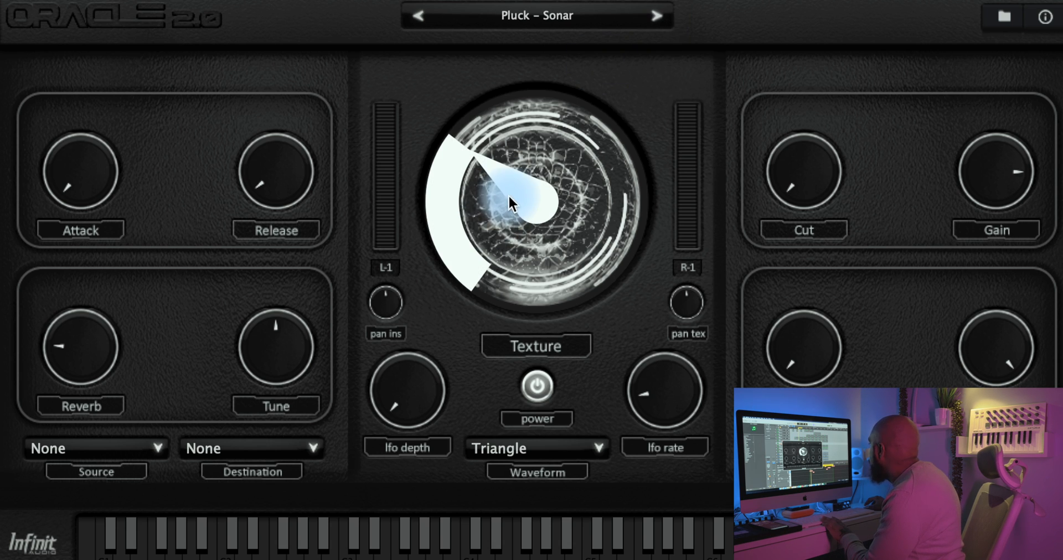
left_click_drag(516, 188, 673, 35)
left_click(657, 13)
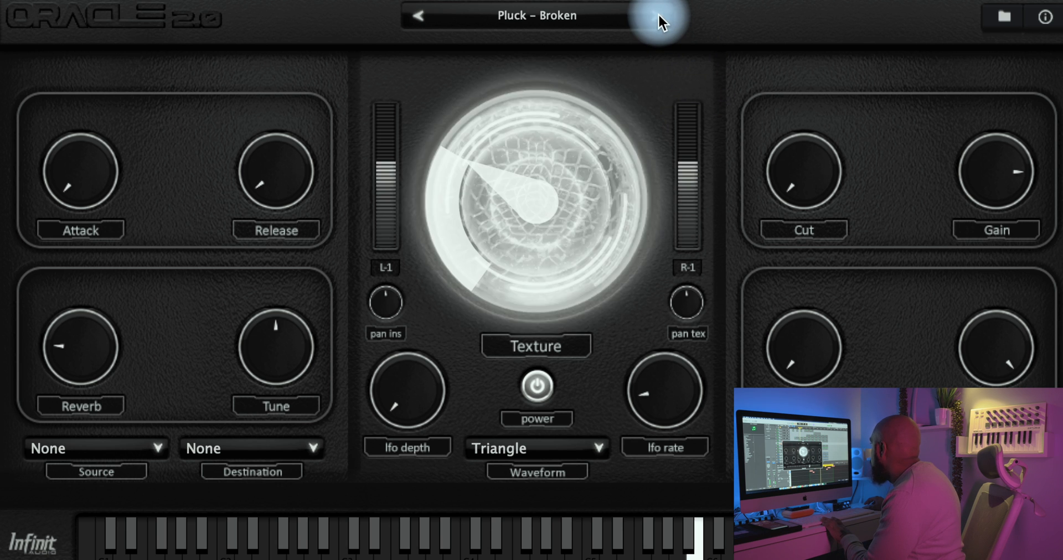
left_click_drag(535, 166, 657, 99)
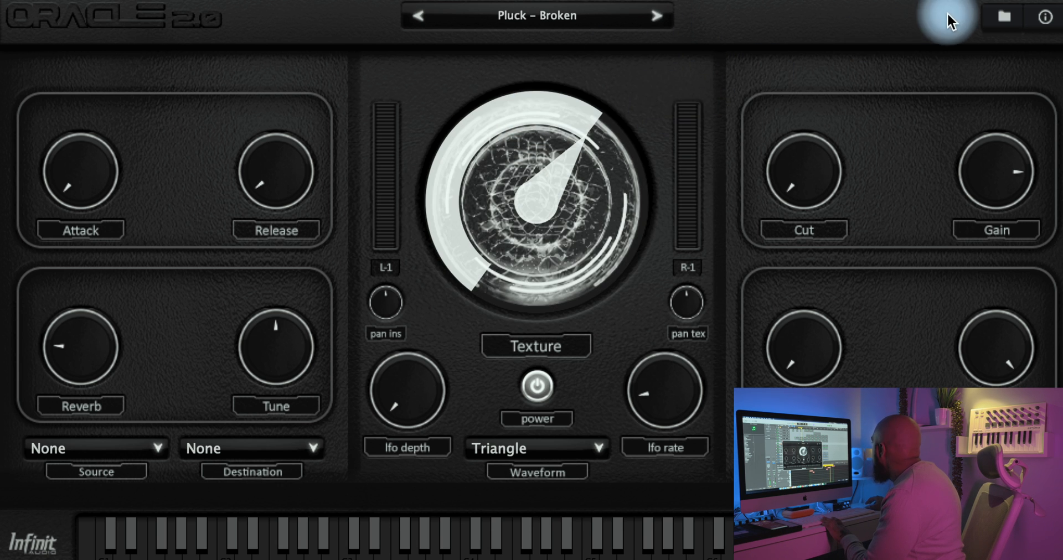
Step: Load the Keys instrument and audition Key – Concert Piano with Texture raised to maximum and lowered to somewhat above the middle
left_click(1006, 18)
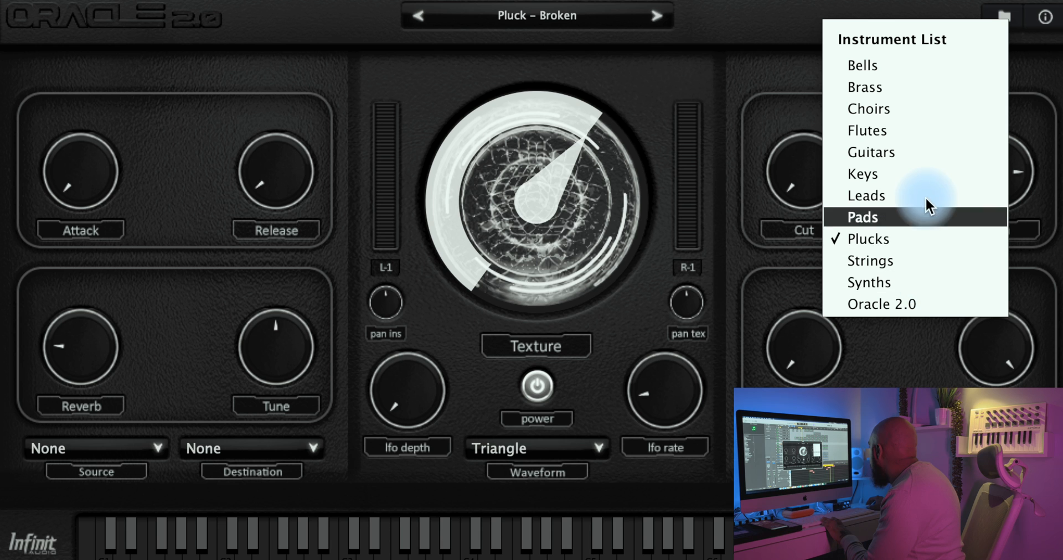
left_click(922, 173)
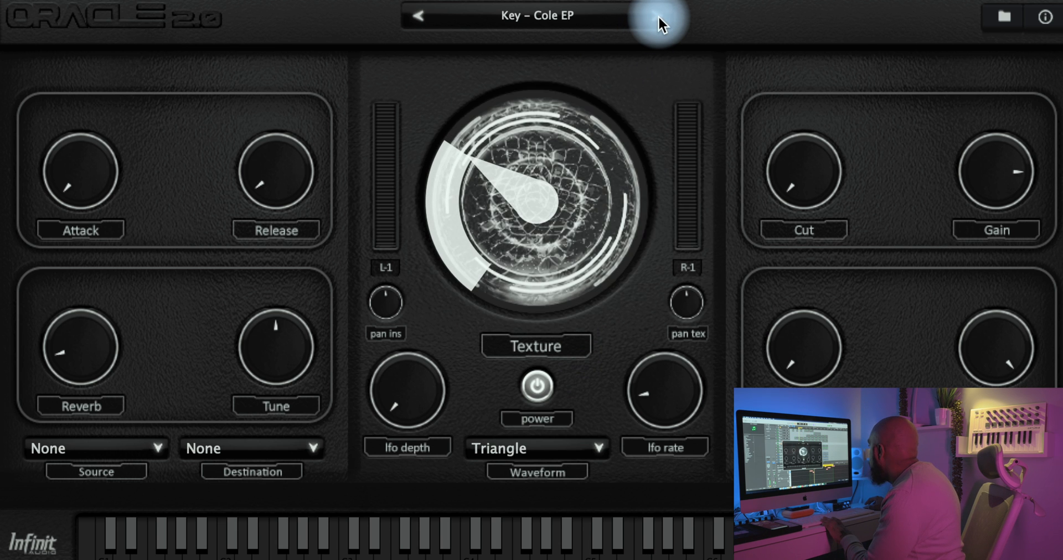
left_click(658, 15)
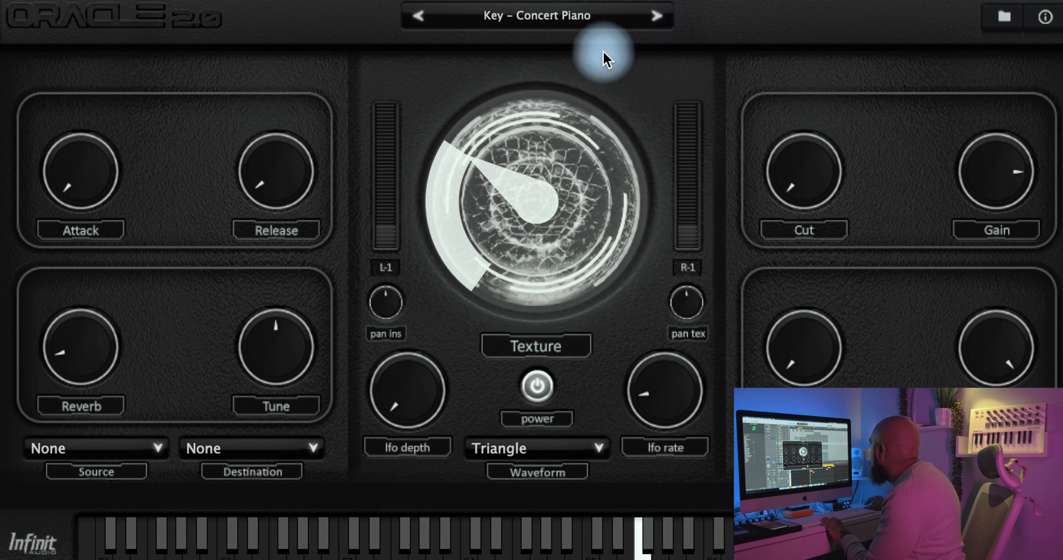
left_click_drag(520, 228, 555, 47)
left_click_drag(528, 187, 551, 126)
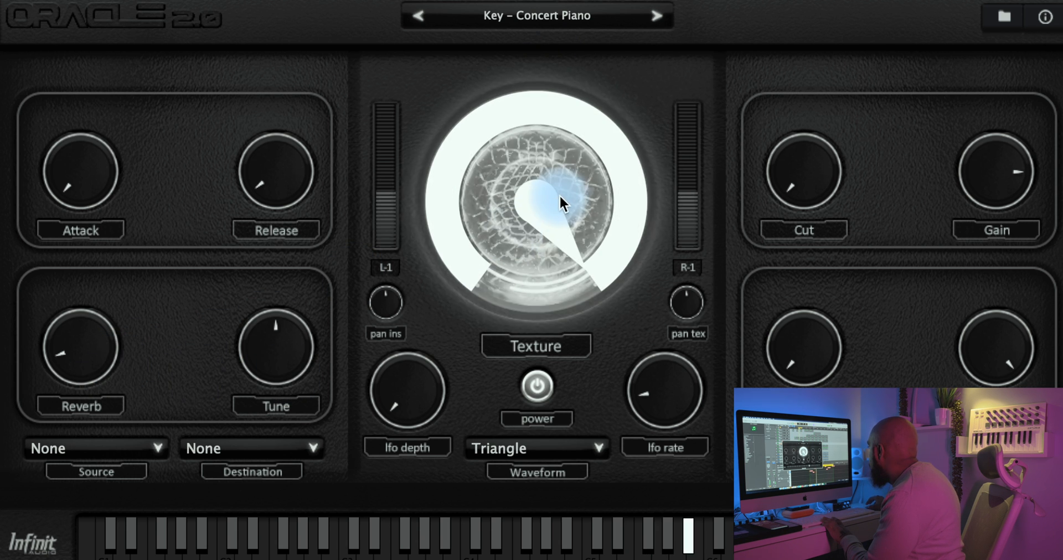
left_click_drag(539, 274, 536, 298)
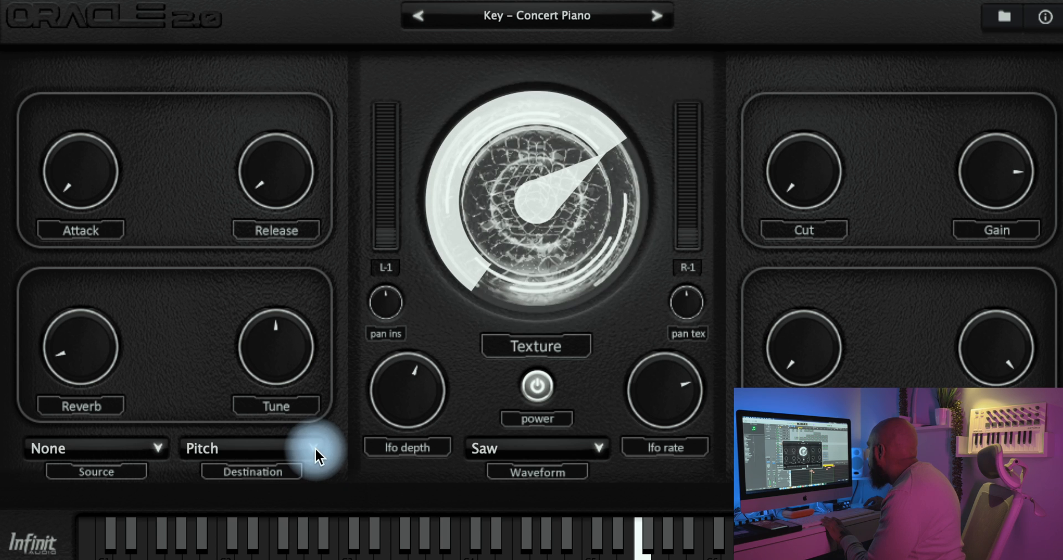
Step: Try Expression and Pan as the LFO destination with a Saw waveform on Key – Concert Piano, and settle on Pitch
left_click(314, 449)
left_click(280, 507)
left_click(306, 445)
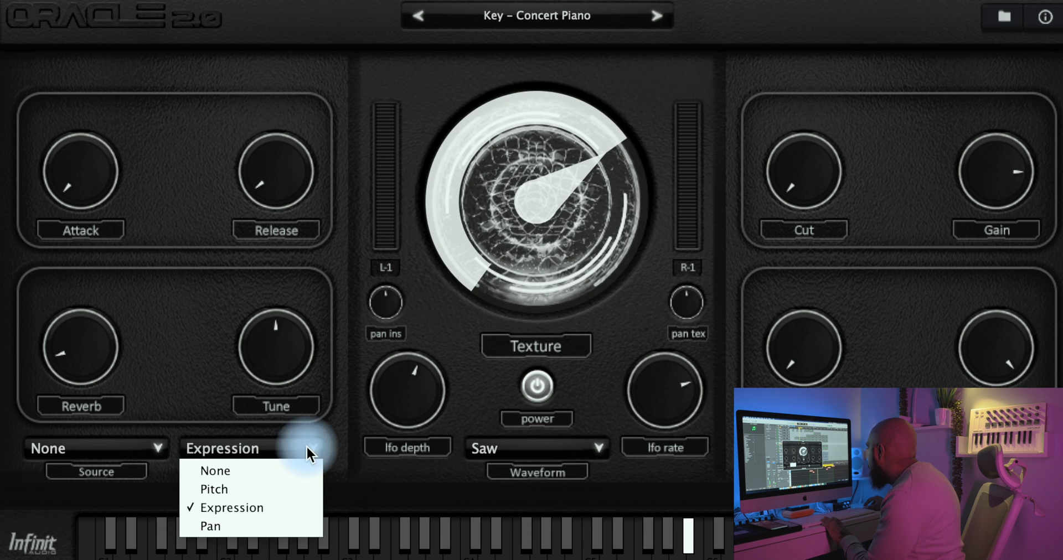
left_click(266, 520)
left_click(289, 443)
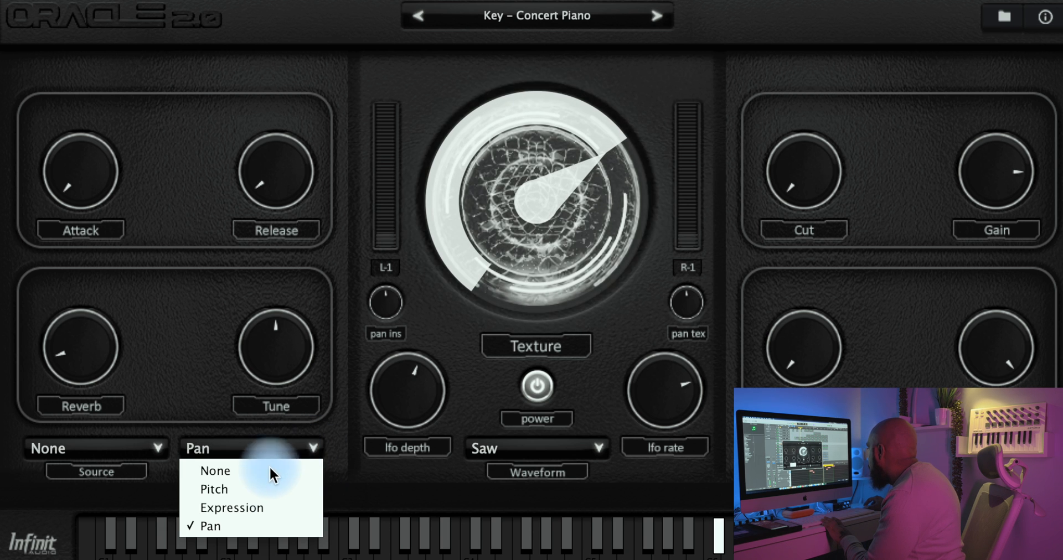
left_click(266, 485)
Step: Lower the LFO rate to about a fifth, LFO depth to just below the middle and Texture below a third on Key – Concert Piano
left_click_drag(694, 405, 670, 538)
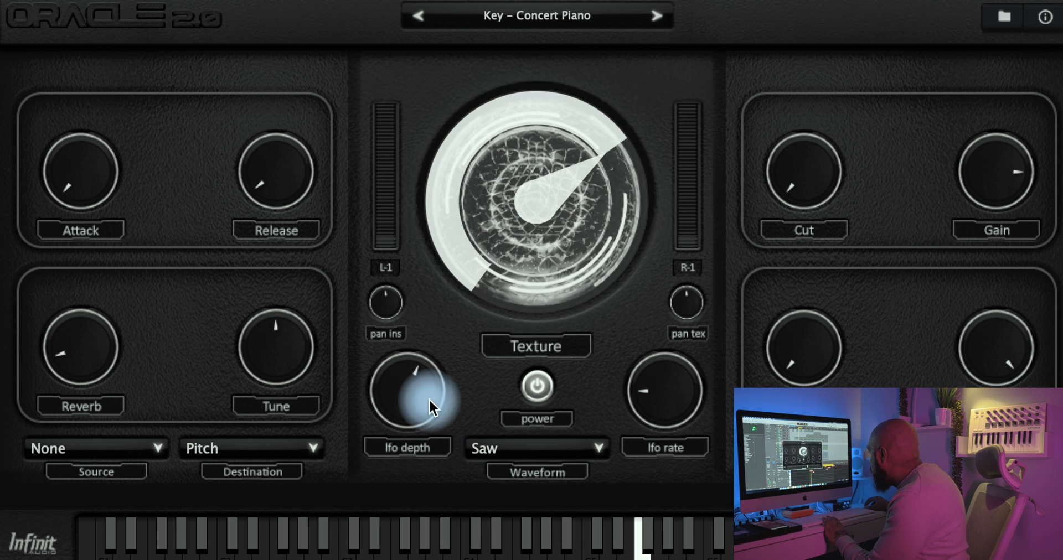
left_click_drag(429, 397, 429, 426)
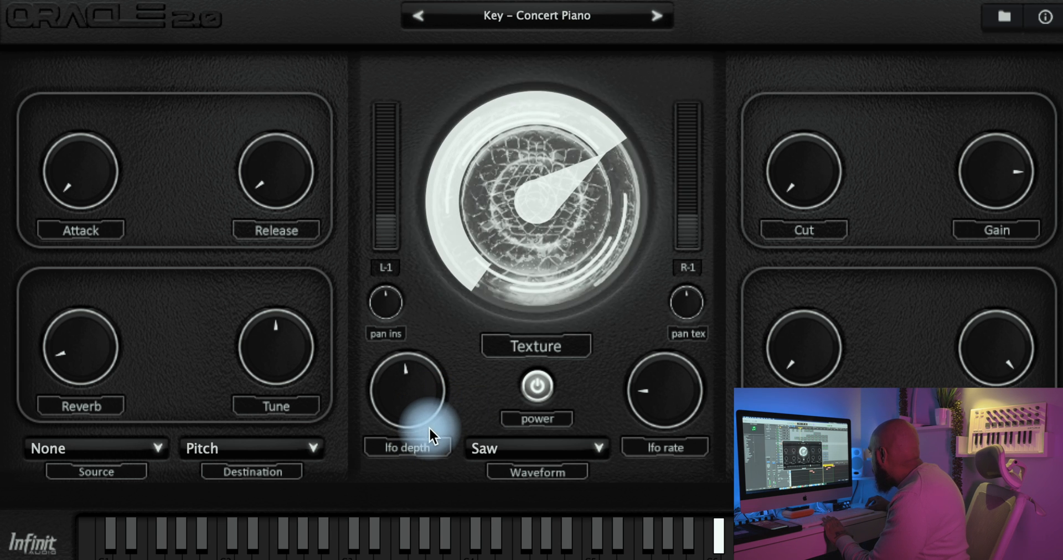
left_click_drag(670, 399, 672, 407)
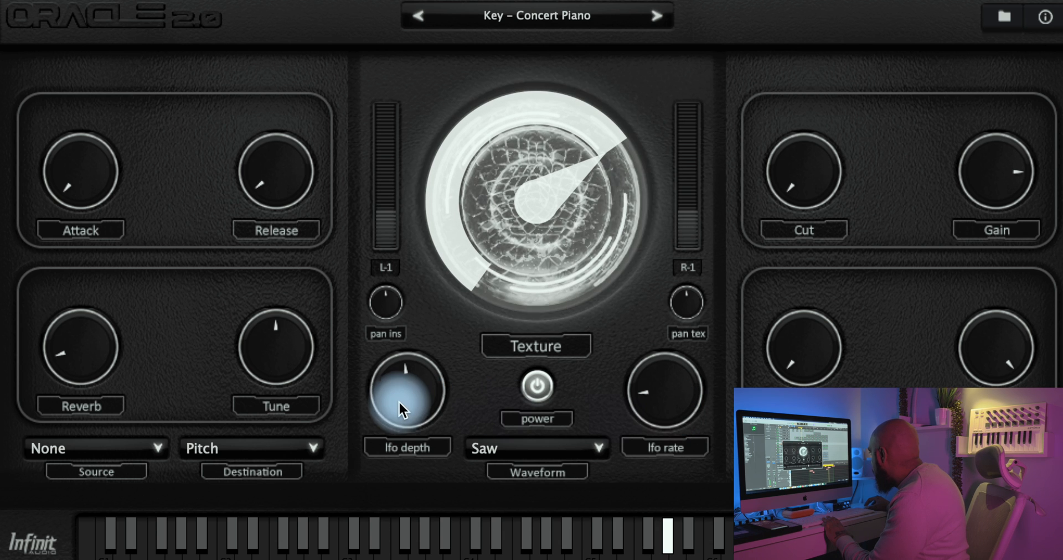
left_click_drag(398, 402, 401, 403)
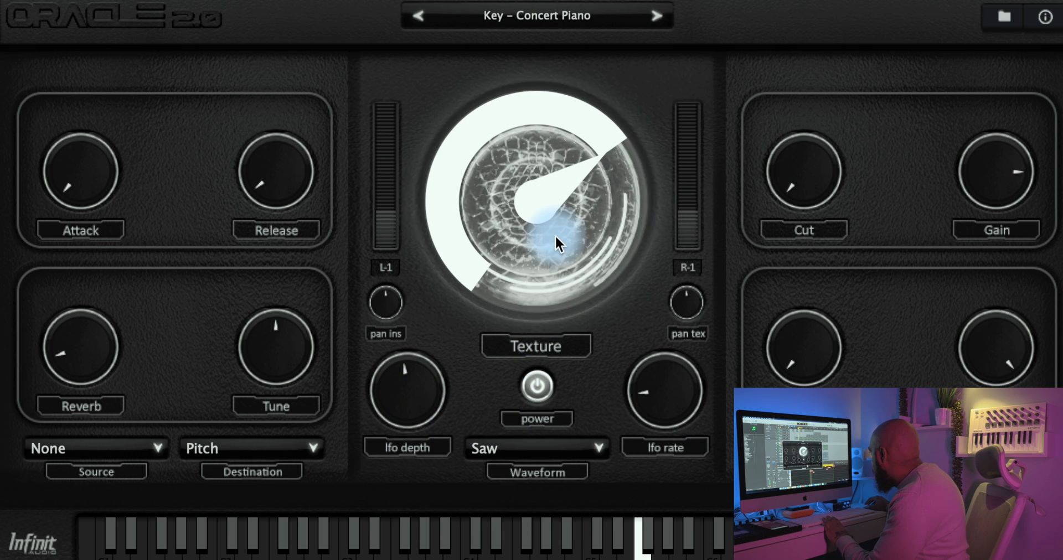
left_click_drag(555, 235, 534, 336)
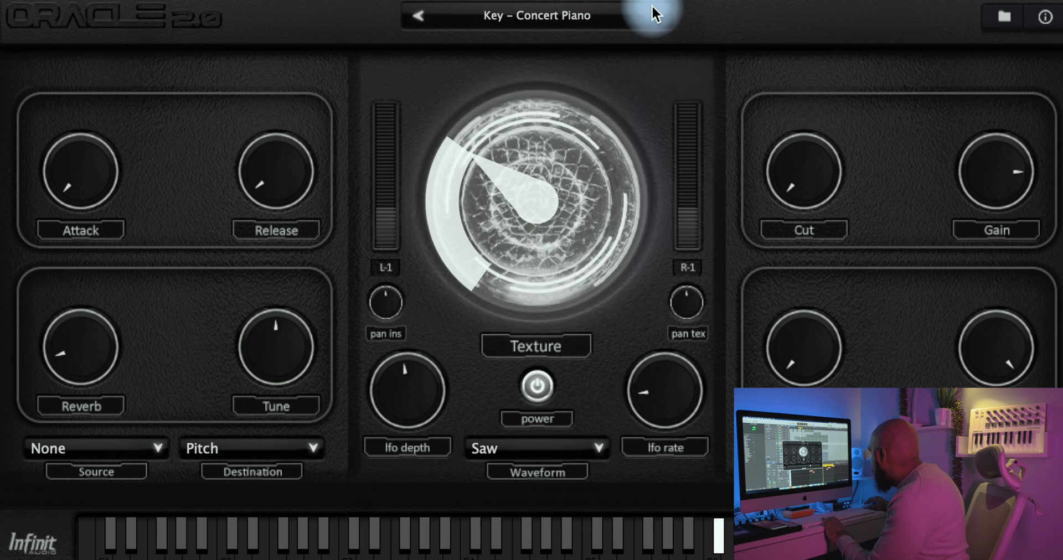
Step: Audition Key – Electric Piano with Texture raised well above the middle, and turn LFO depth and LFO rate down to minimum
left_click(658, 16)
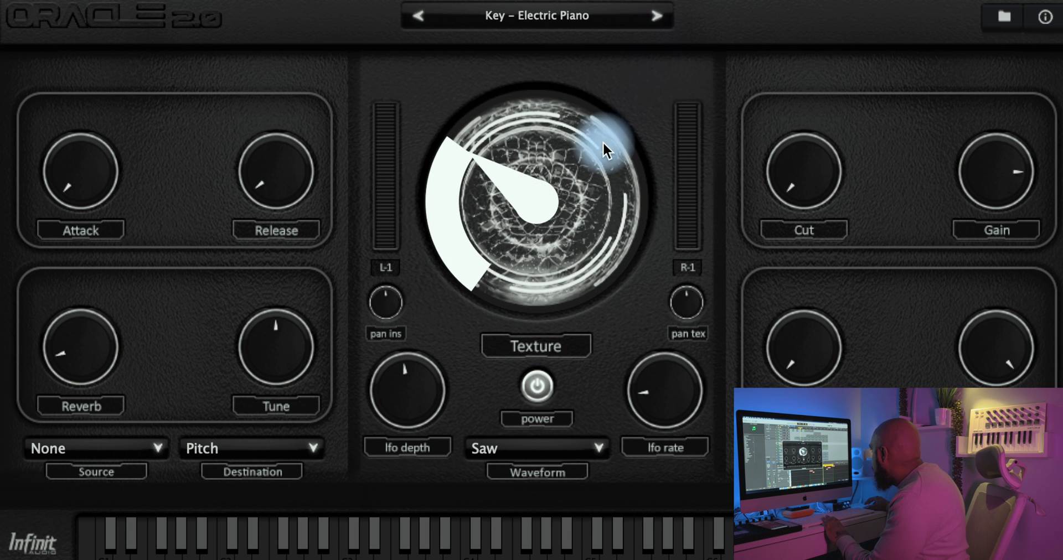
left_click_drag(536, 204, 545, 223)
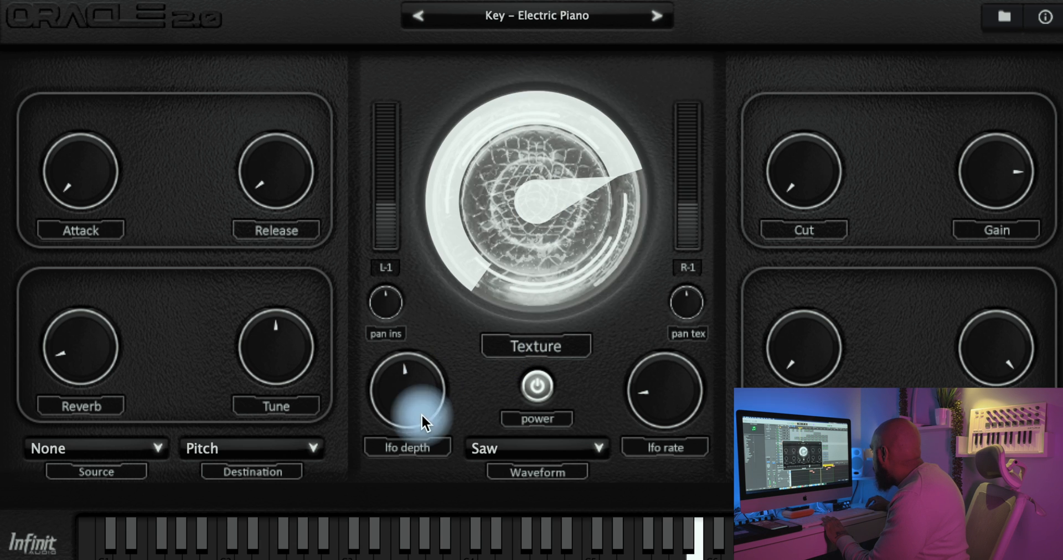
left_click_drag(421, 413, 422, 481)
left_click_drag(648, 408, 649, 475)
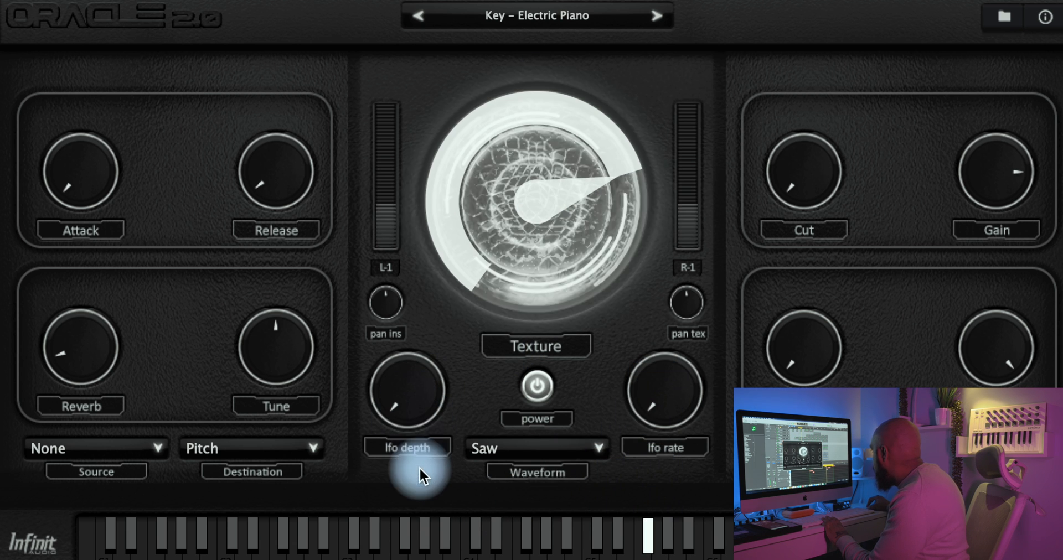
Step: Audition Key – legends with Texture lowered below a third, Key – Grand Piano with Texture varied, and load Key – Lofi Piano
left_click(658, 17)
left_click_drag(569, 146, 529, 330)
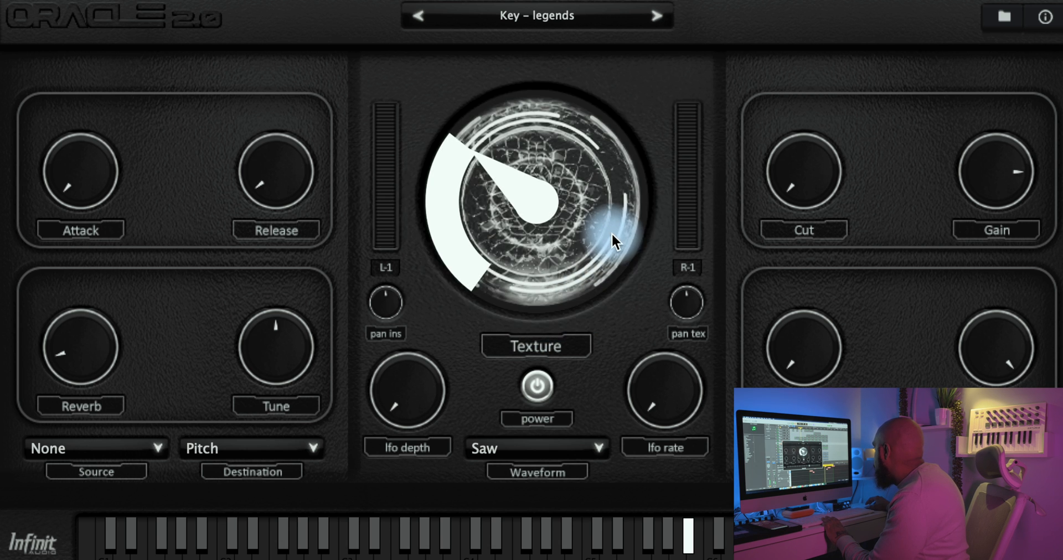
left_click(657, 15)
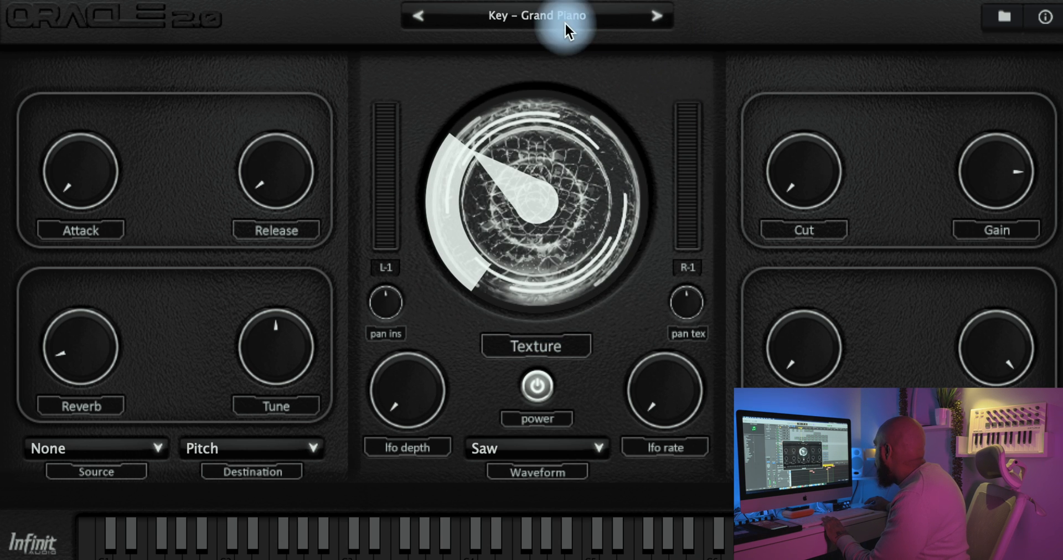
left_click_drag(549, 184, 509, 50)
left_click(658, 16)
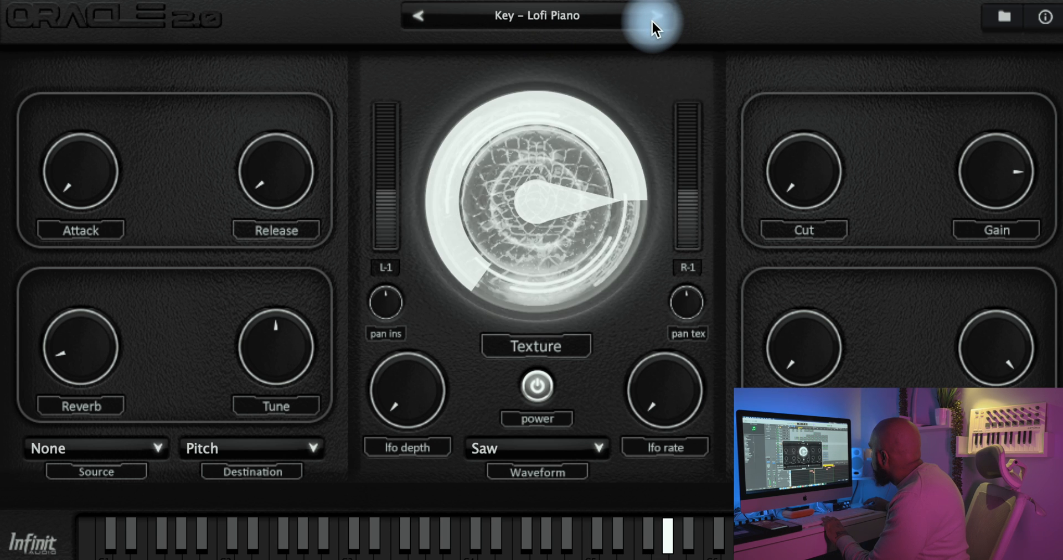
Step: Load the Key – Juno Tape Piano preset from the preset list and raise the LFO rate to slightly below the middle
left_click(576, 23)
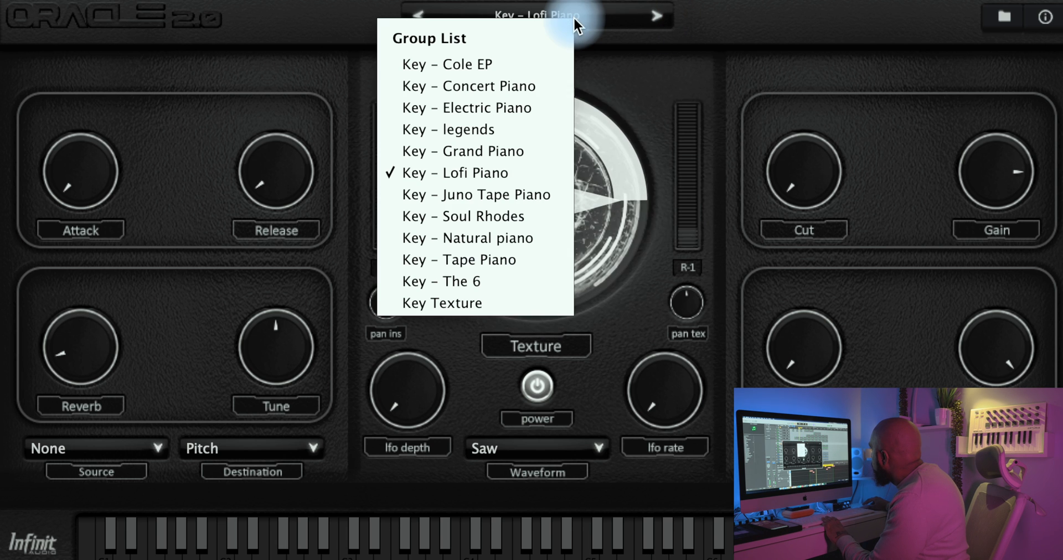
left_click(502, 198)
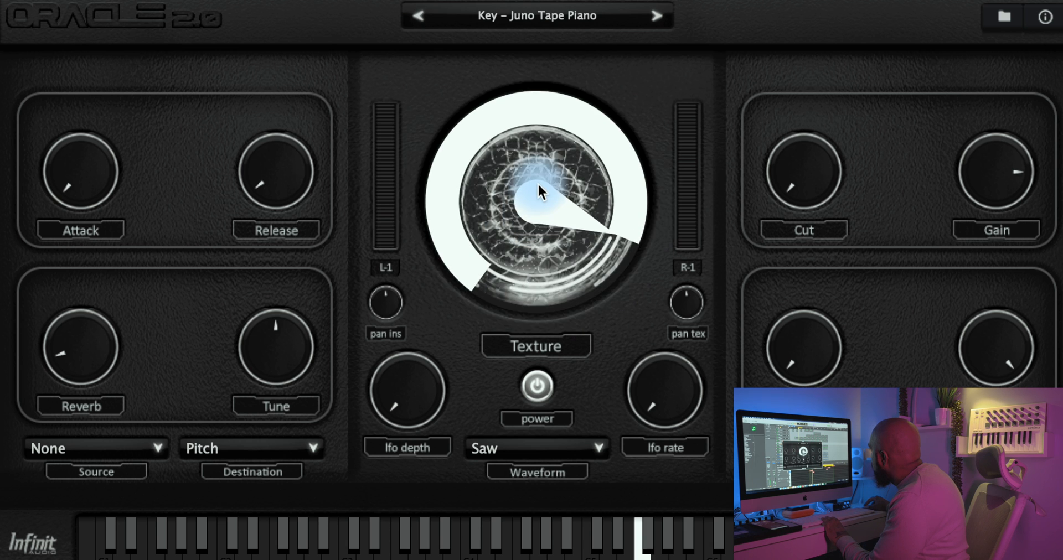
left_click_drag(659, 391, 649, 293)
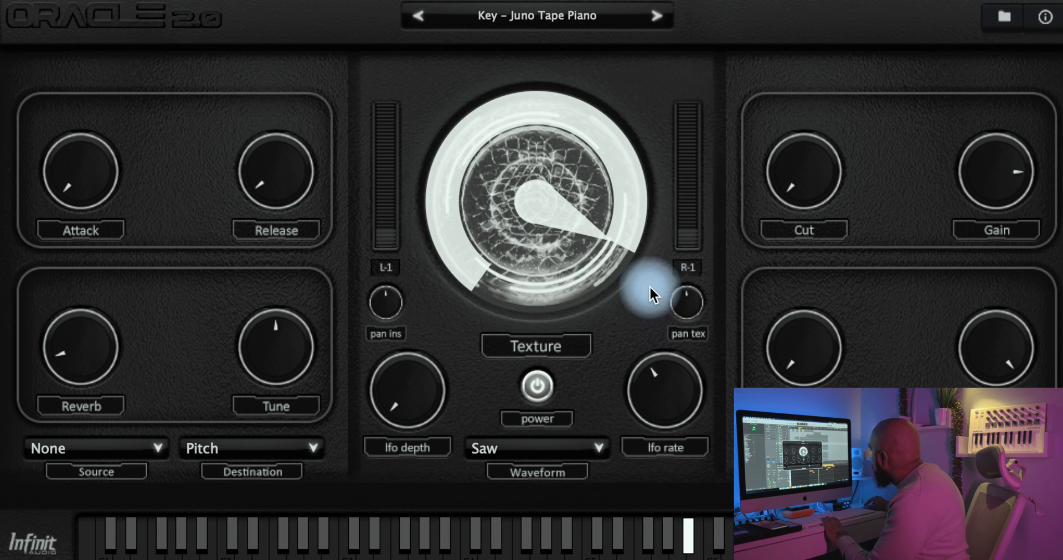
Step: Raise the LFO depth to about the middle on Key – Juno Tape Piano, nudge the LFO rate slightly higher, and lower the depth again
left_click_drag(428, 402, 414, 277)
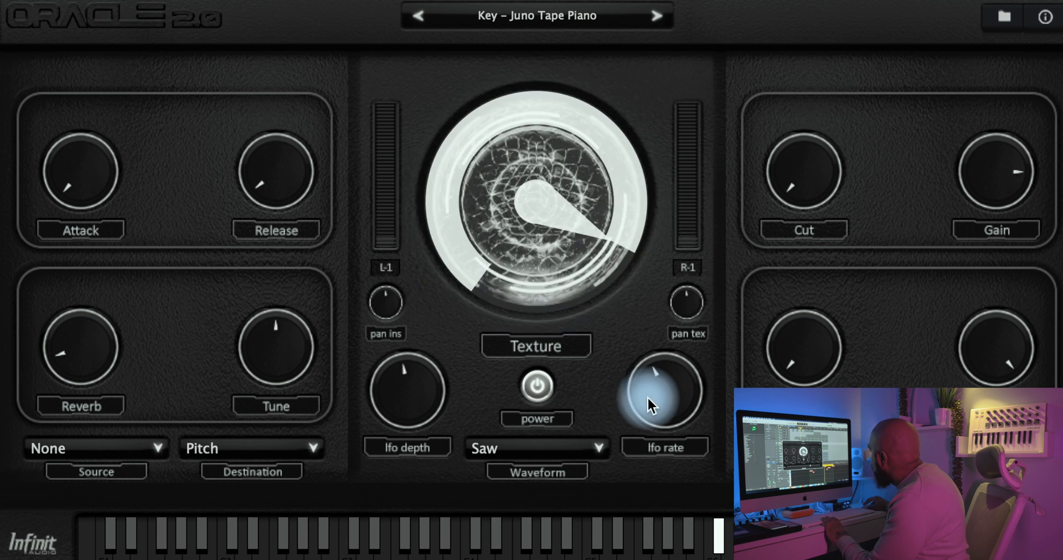
left_click_drag(647, 396, 653, 387)
left_click_drag(405, 413, 401, 471)
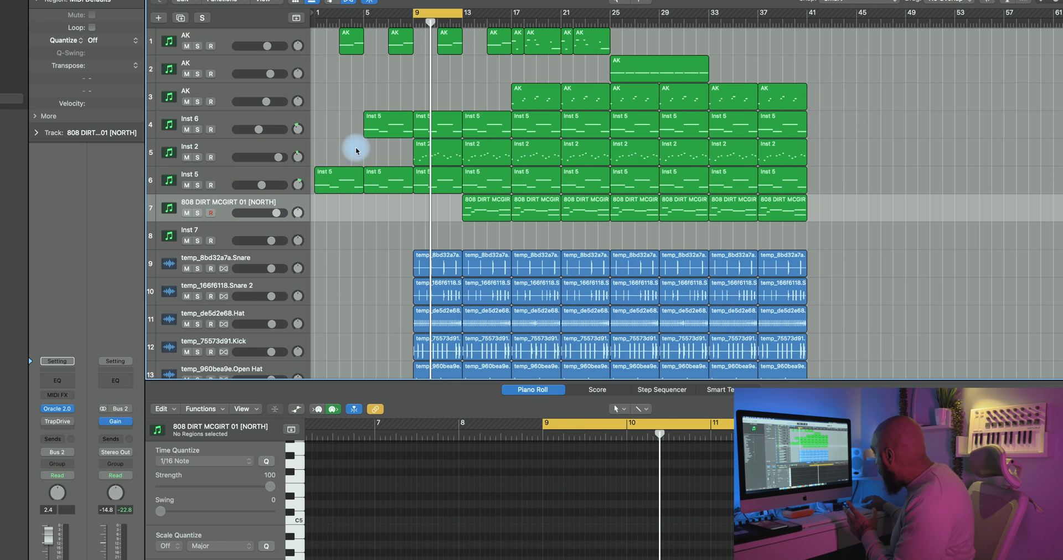
Step: Set the arrangement's cycle range to bars 17–25 and select the 808 DIRT MCGIRT 01 [NORTH] track
left_click(253, 121)
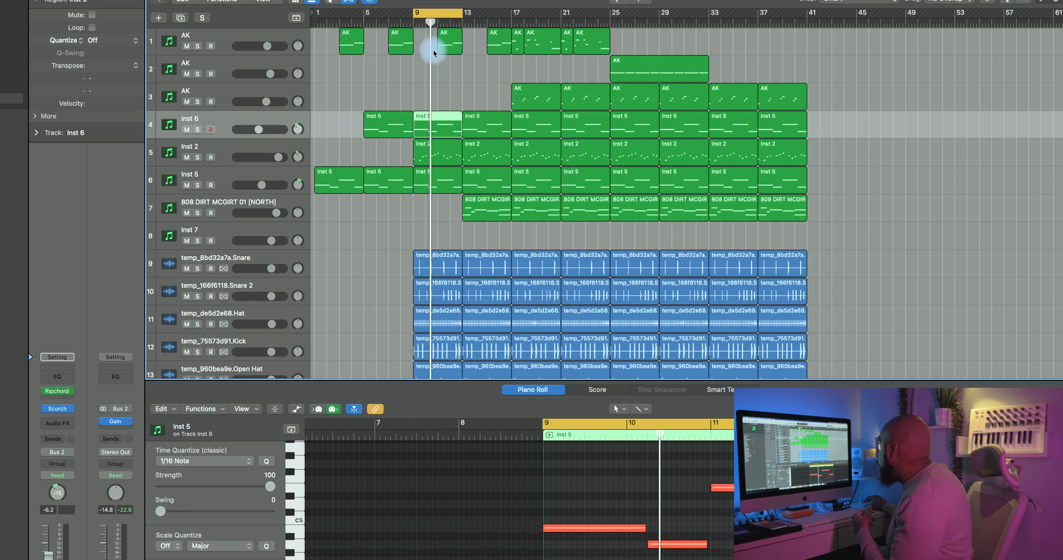
left_click_drag(449, 14, 601, 15)
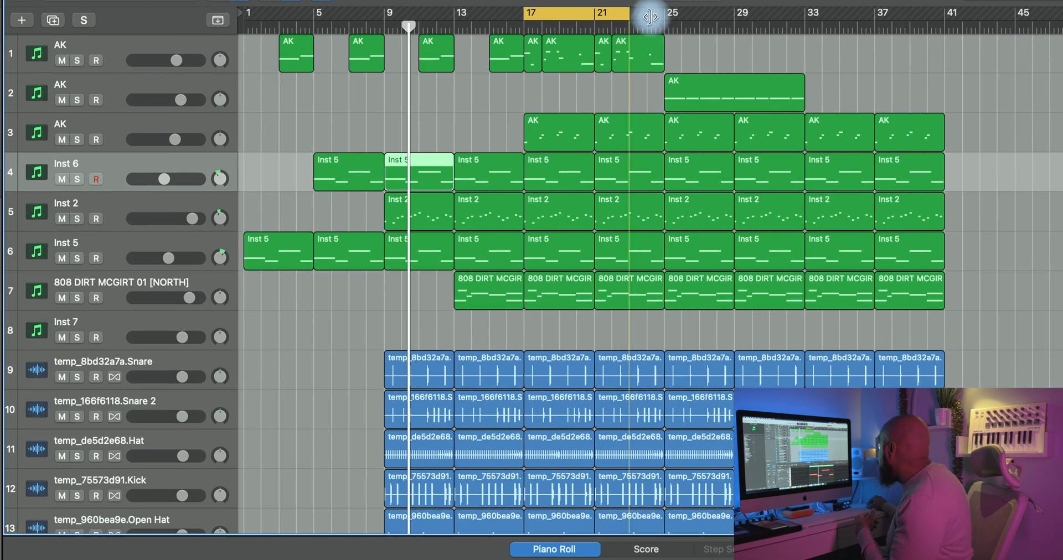
left_click(191, 276)
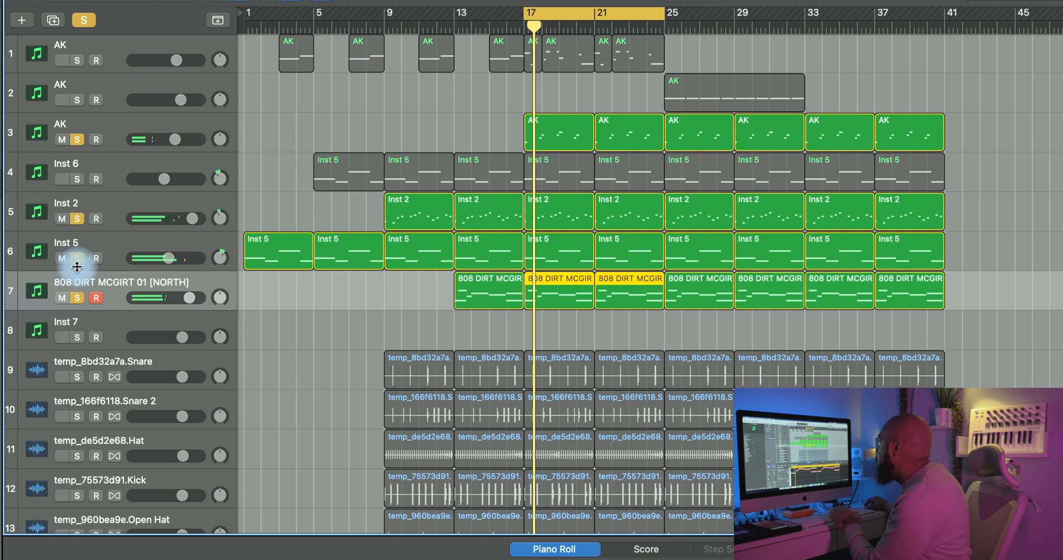
Step: Audition the Inst 5 track on its own, and switch the solo over to the 808 DIRT MCGIRT 01 [NORTH] track
left_click(77, 262)
left_click(77, 218)
left_click(78, 140)
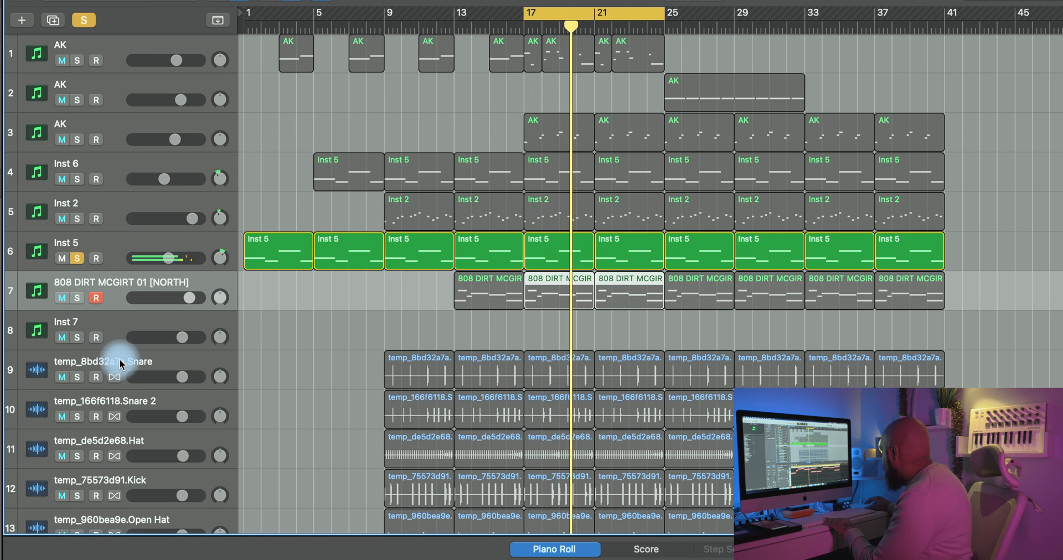
left_click(77, 298)
left_click(77, 259)
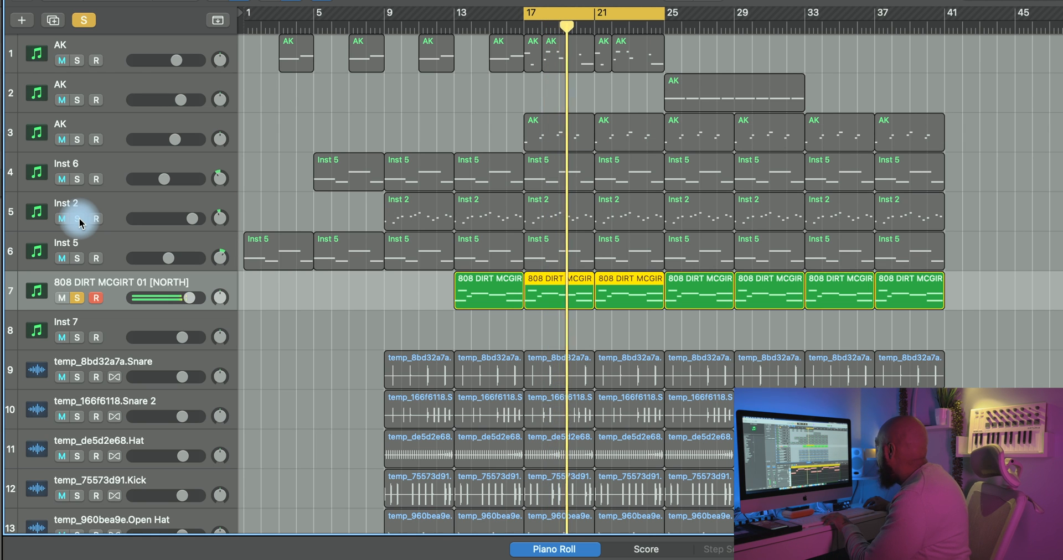
Step: Select the Inst 2 track and audition it soloed in place of the 808 track
left_click(110, 206)
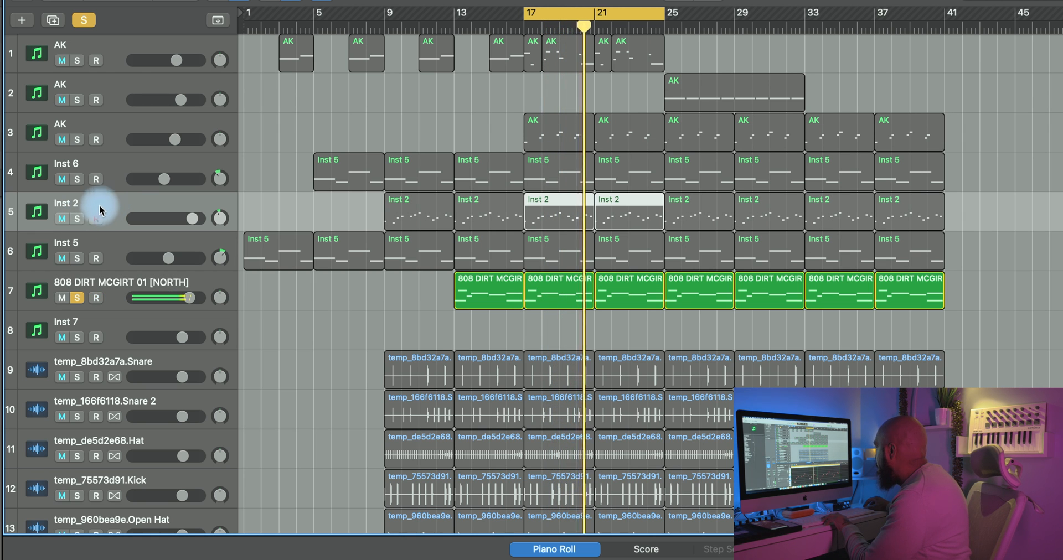
left_click(77, 218)
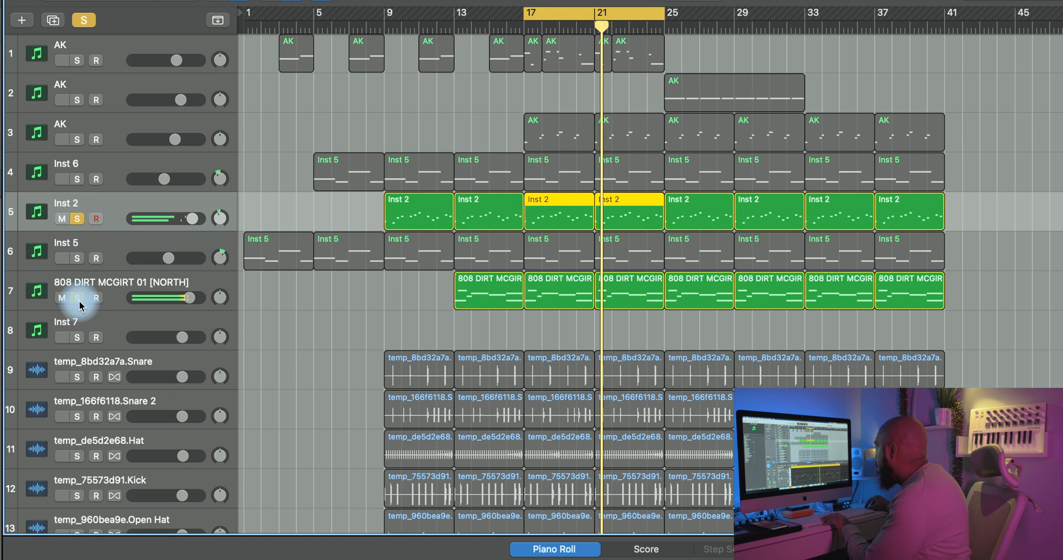
left_click(77, 299)
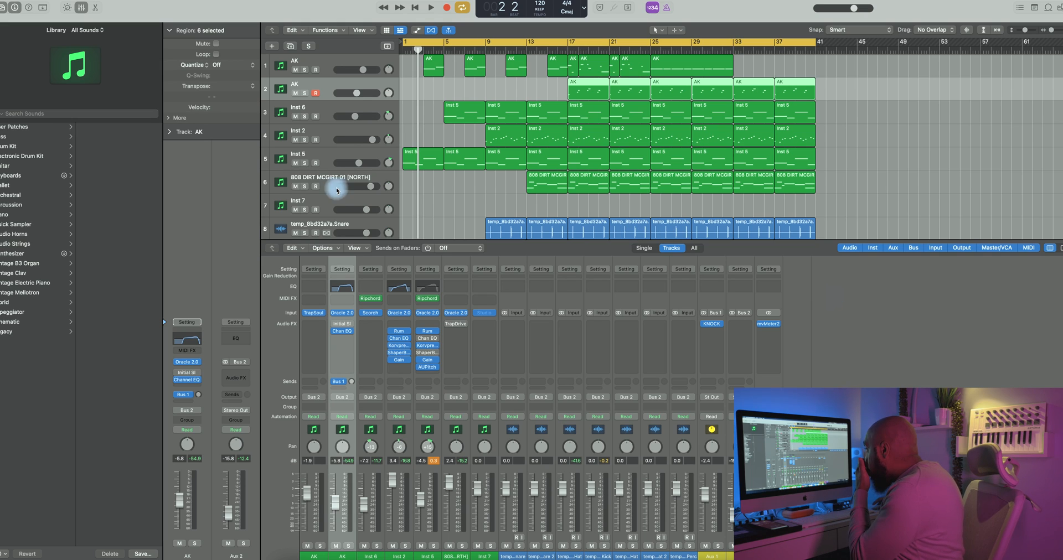
Step: Open the Oracle 2.0 instrument on the second AK track, move its window lower, and hide the plug-in window's header
left_click(187, 363)
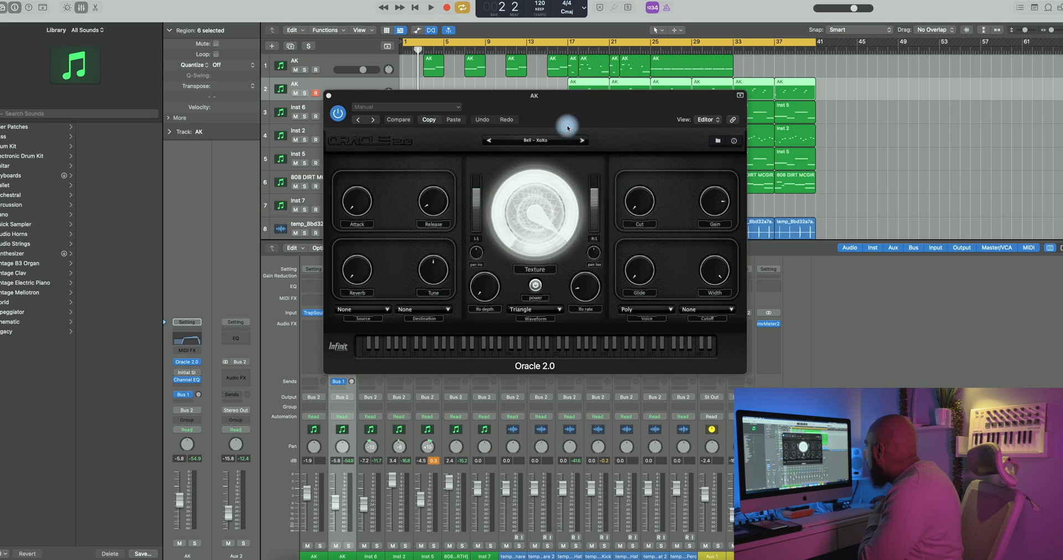
left_click_drag(549, 110, 564, 153)
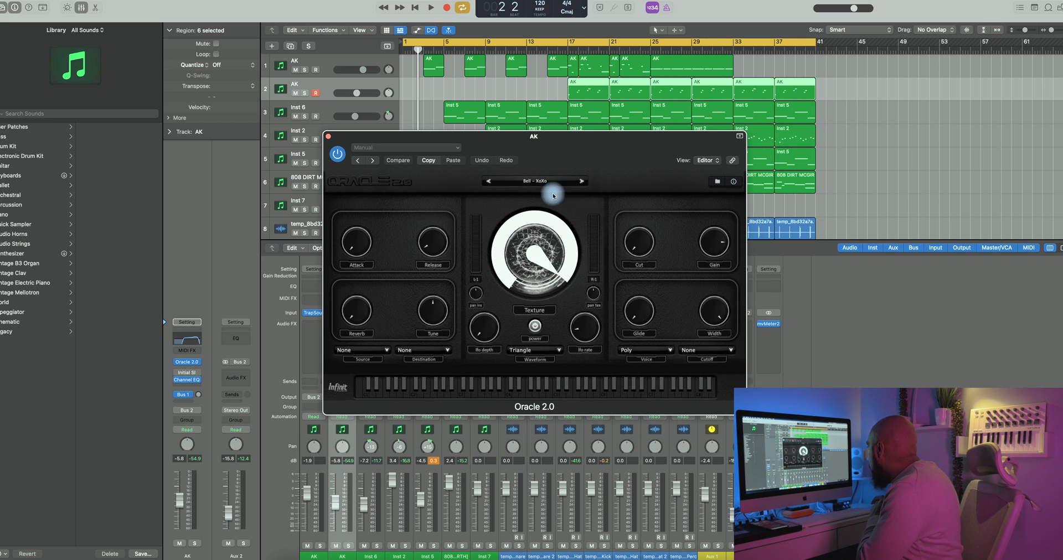
left_click(741, 138)
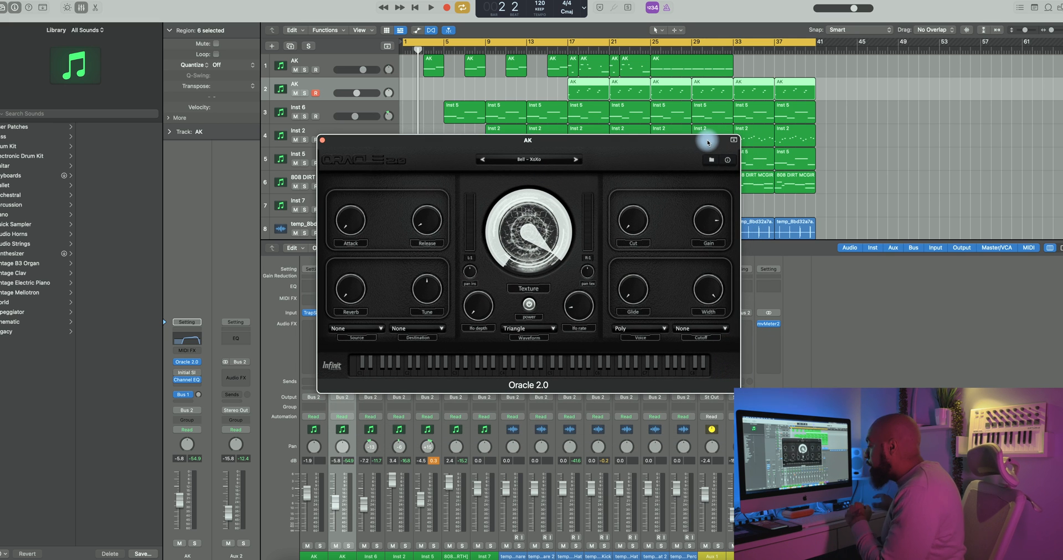